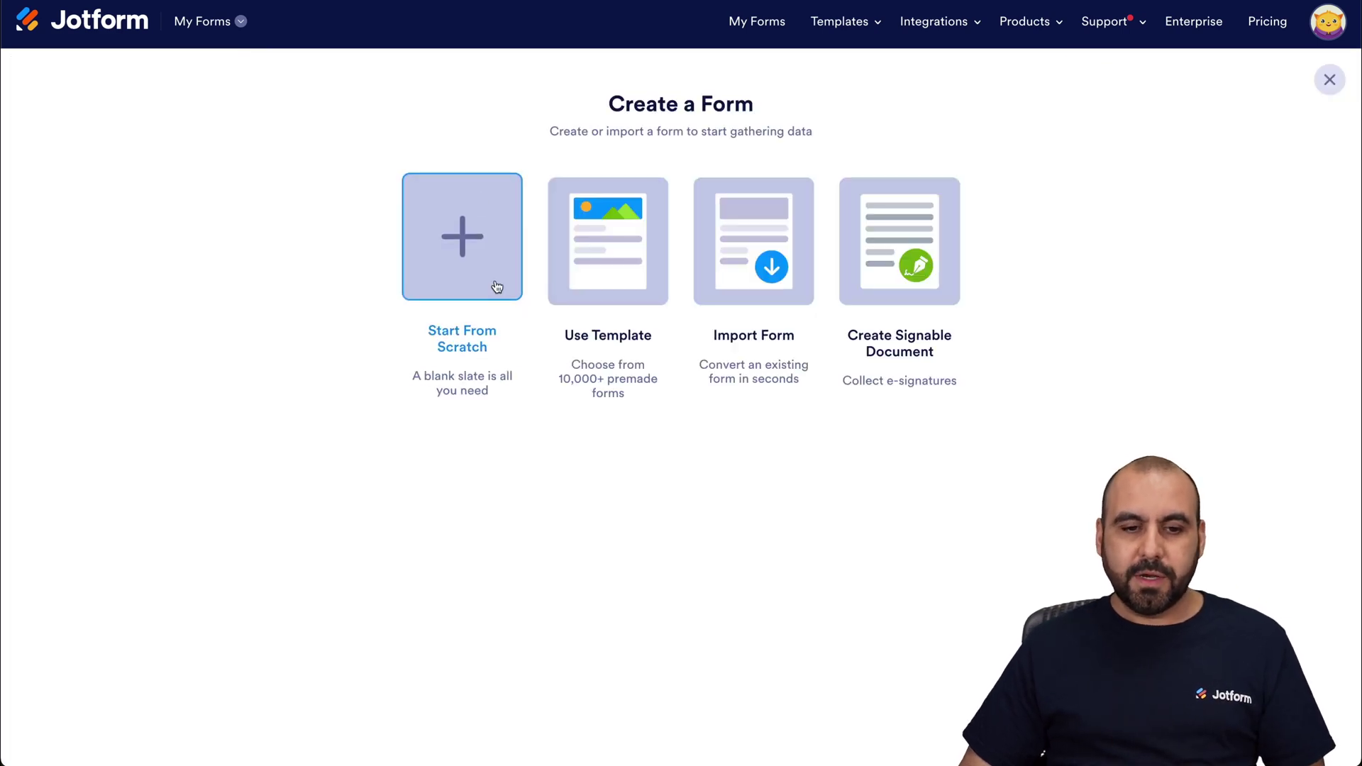
From My Forms, start a new form from scratch
{"action": "left_click", "coordinate": [486, 265]}
Build a Classic Form with Full Name, Address and Email fields
{"action": "left_click", "coordinate": [566, 286]}
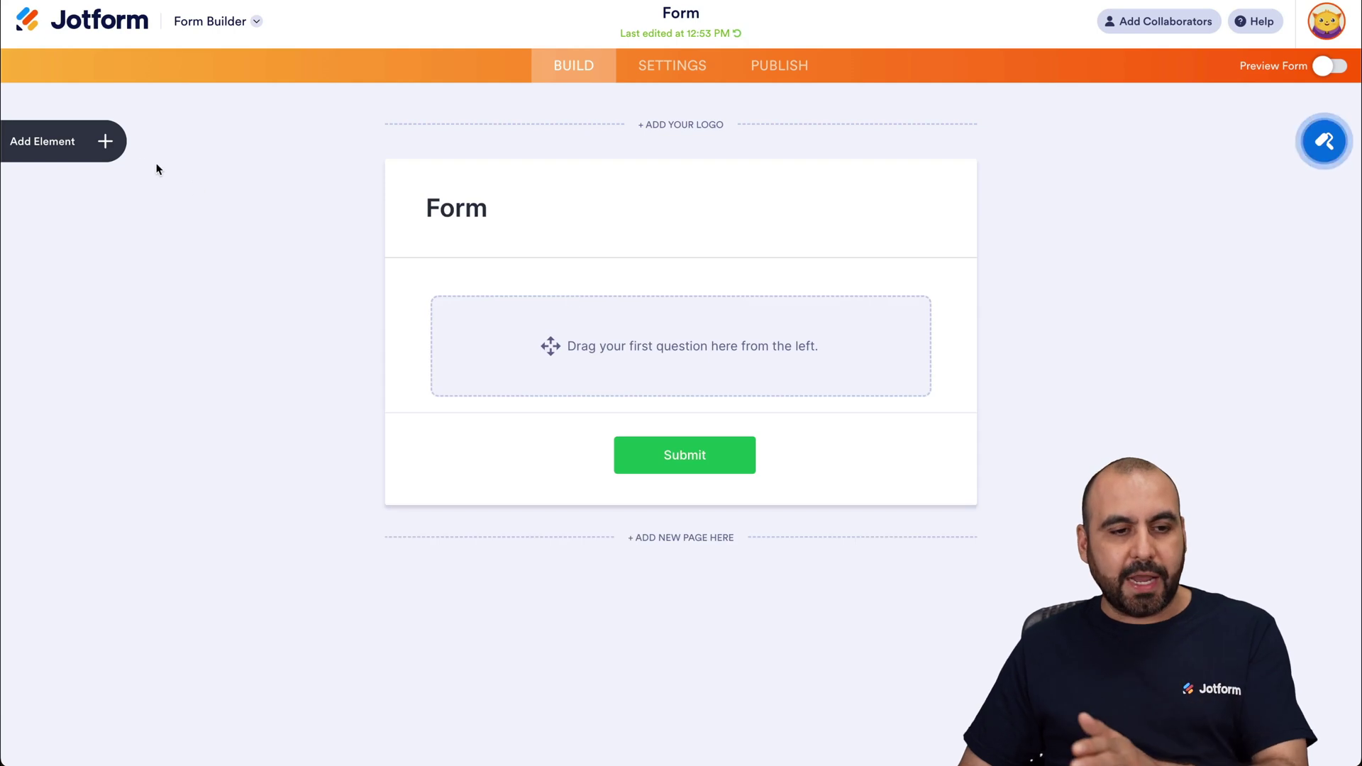
{"action": "left_click", "coordinate": [110, 143]}
{"action": "left_click", "coordinate": [93, 225]}
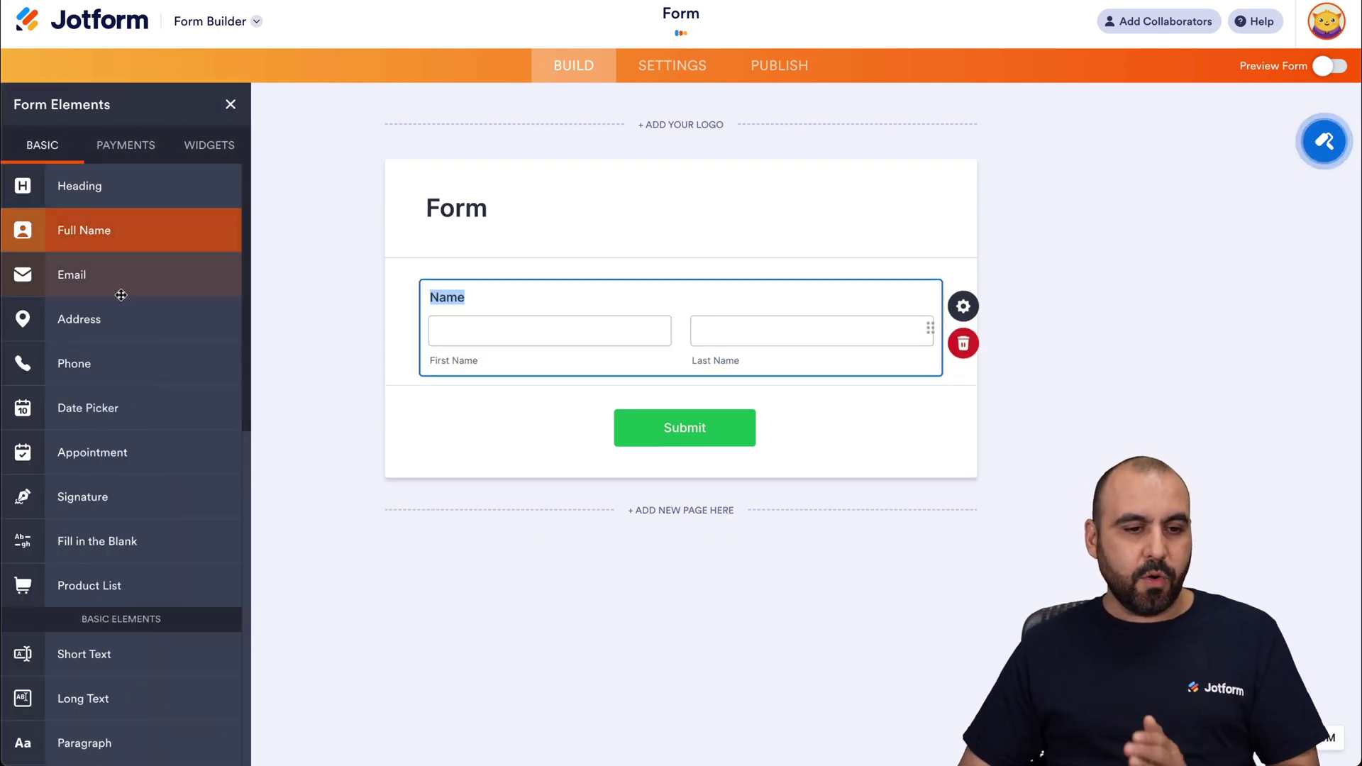
{"action": "left_click", "coordinate": [99, 317]}
{"action": "left_click", "coordinate": [85, 222]}
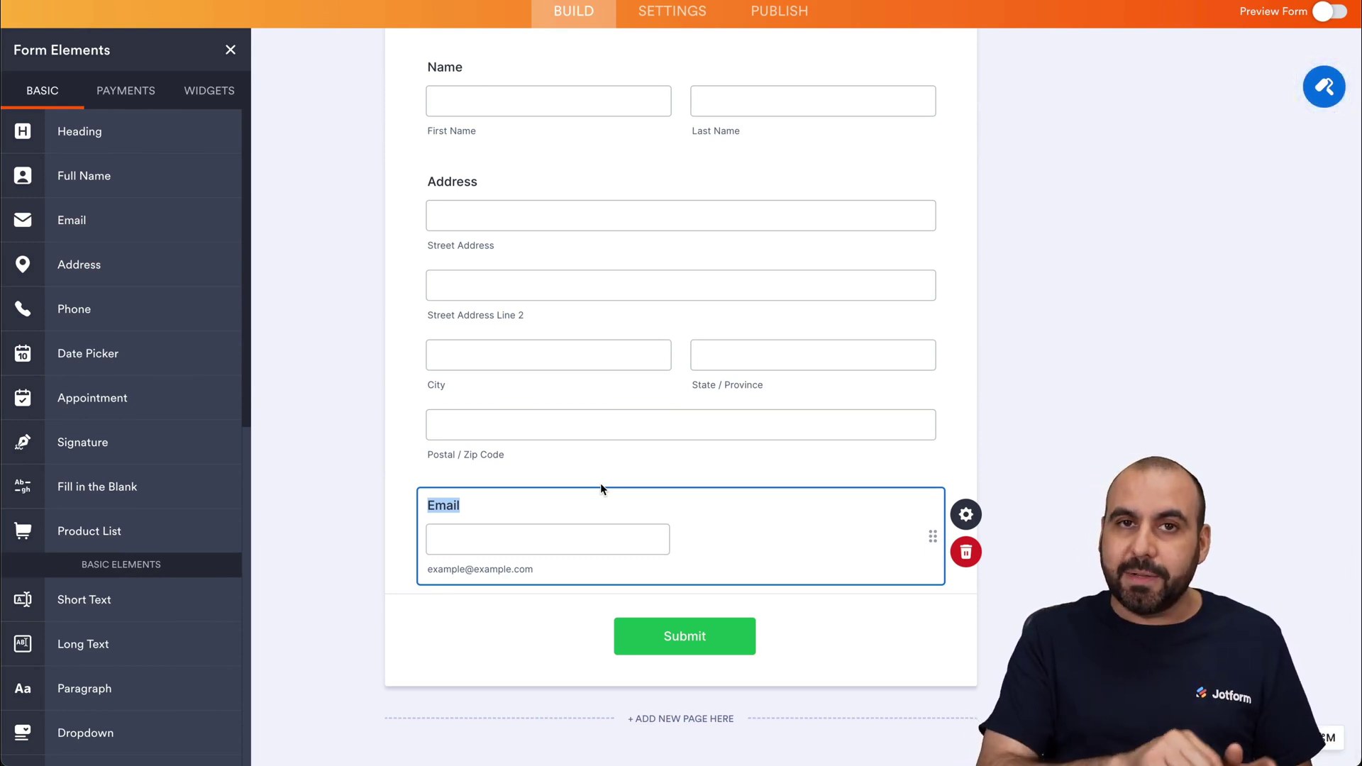
{"action": "scroll", "coordinate": [600, 483], "scroll_direction": "up", "scroll_amount": 3}
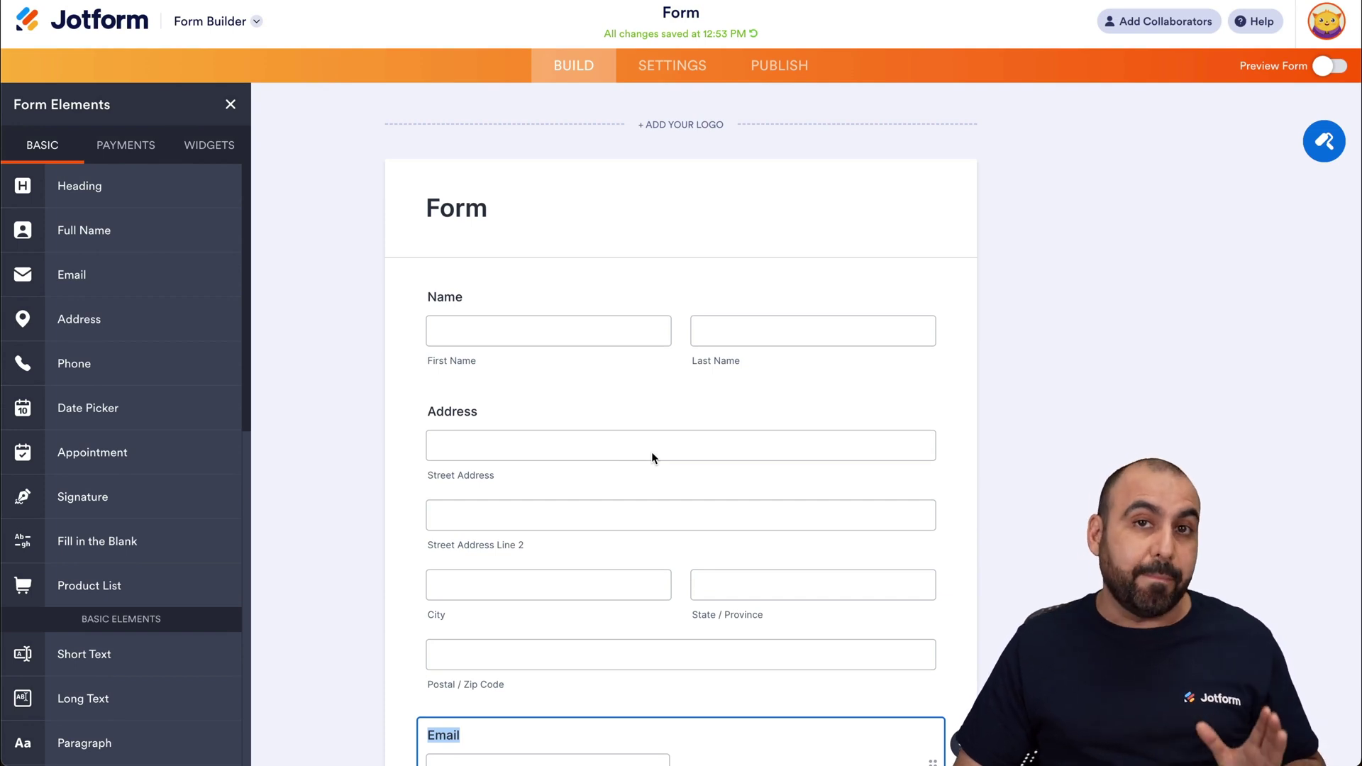
{"action": "left_click", "coordinate": [692, 64]}
From the Integrations settings, preview the form and submit one sample-filled test entry
{"action": "left_click", "coordinate": [190, 370]}
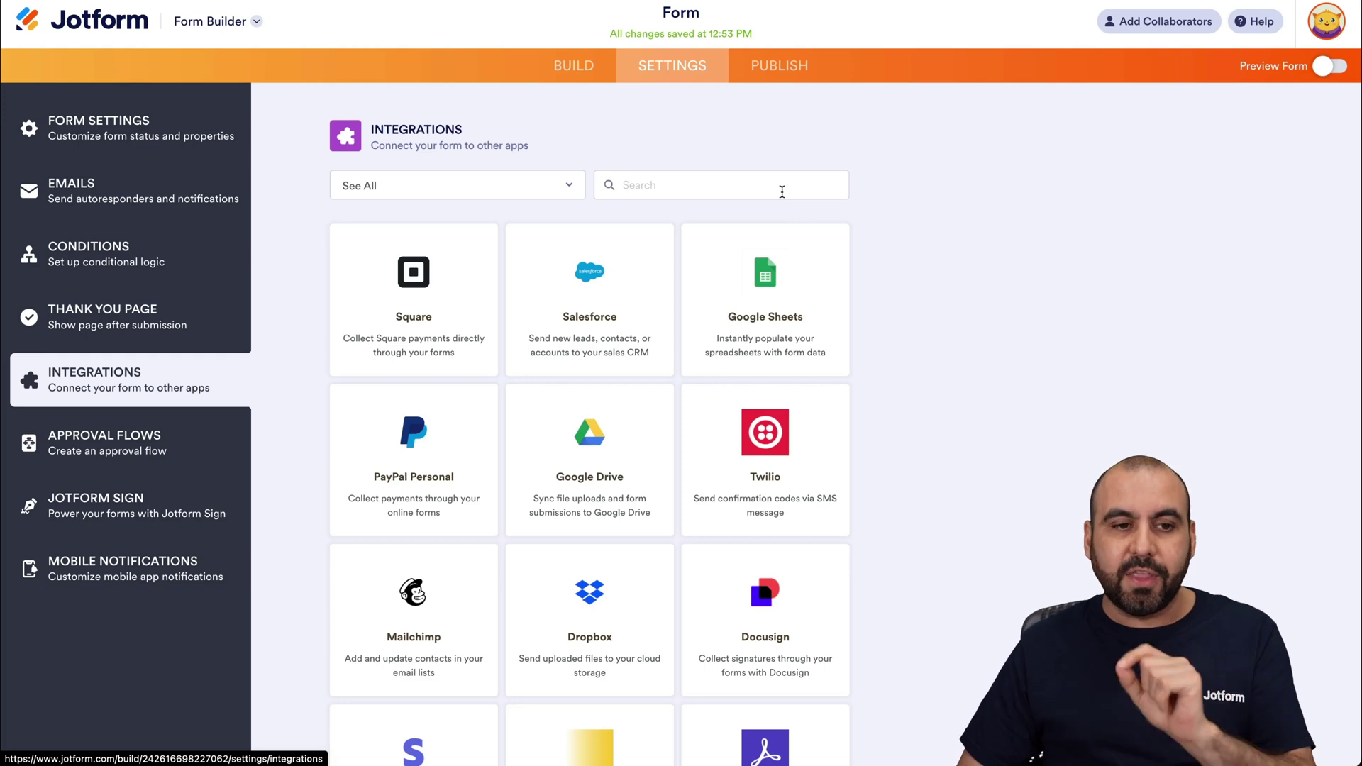
{"action": "left_click", "coordinate": [1325, 67]}
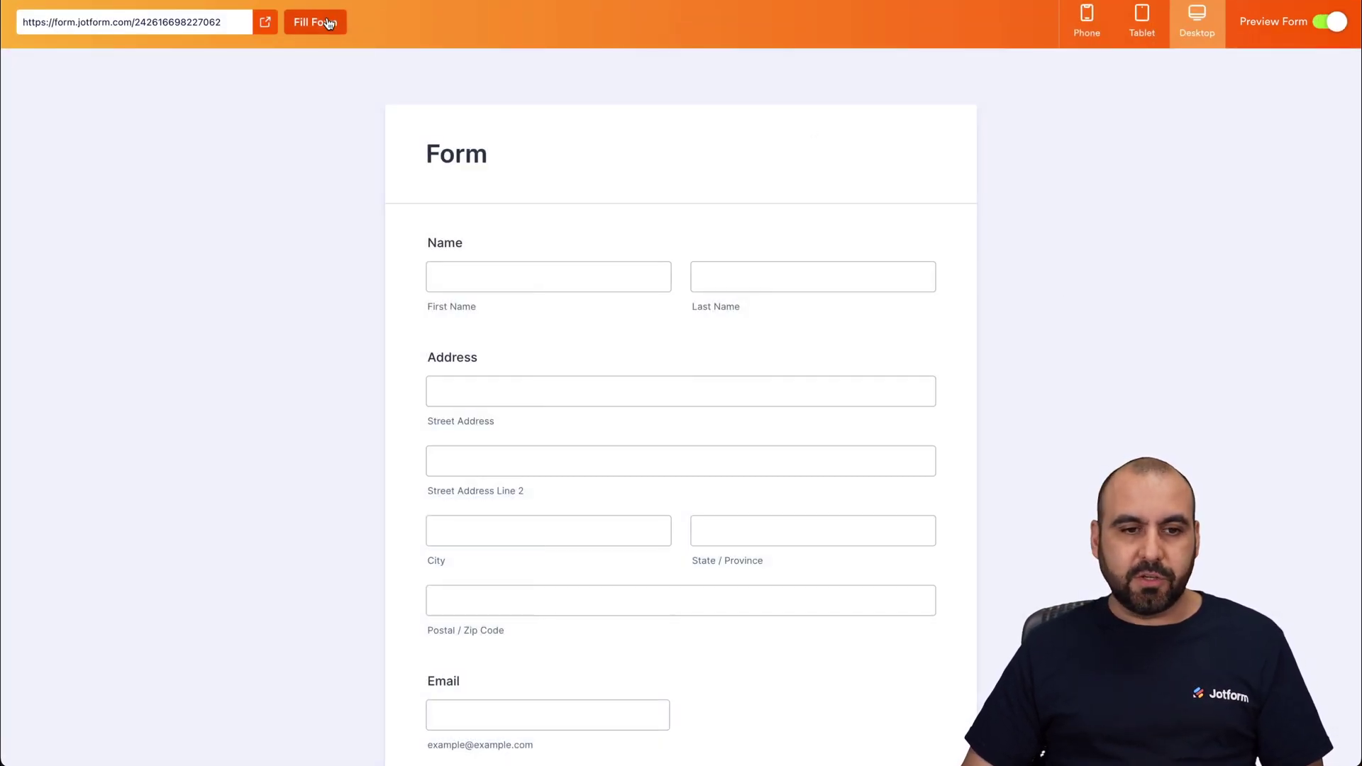
{"action": "left_click", "coordinate": [329, 24]}
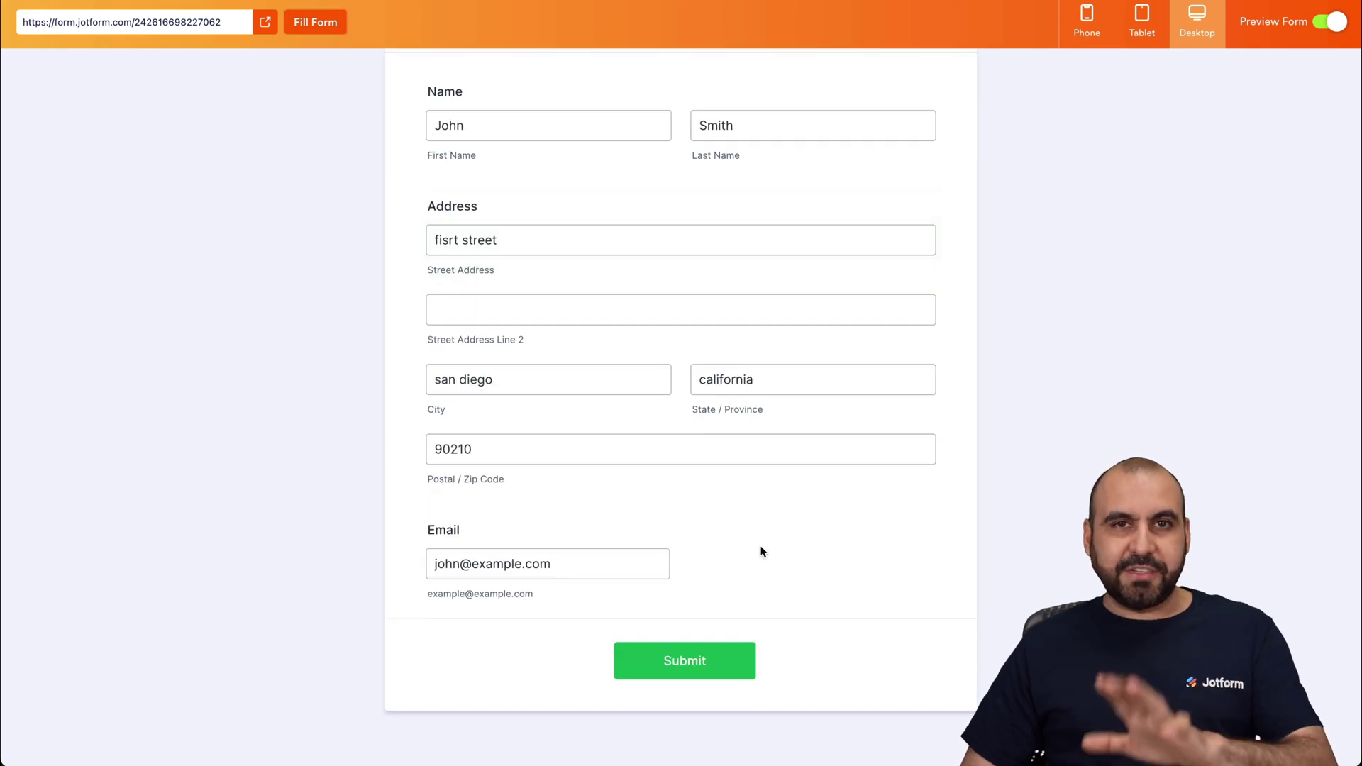
{"action": "left_click", "coordinate": [702, 673]}
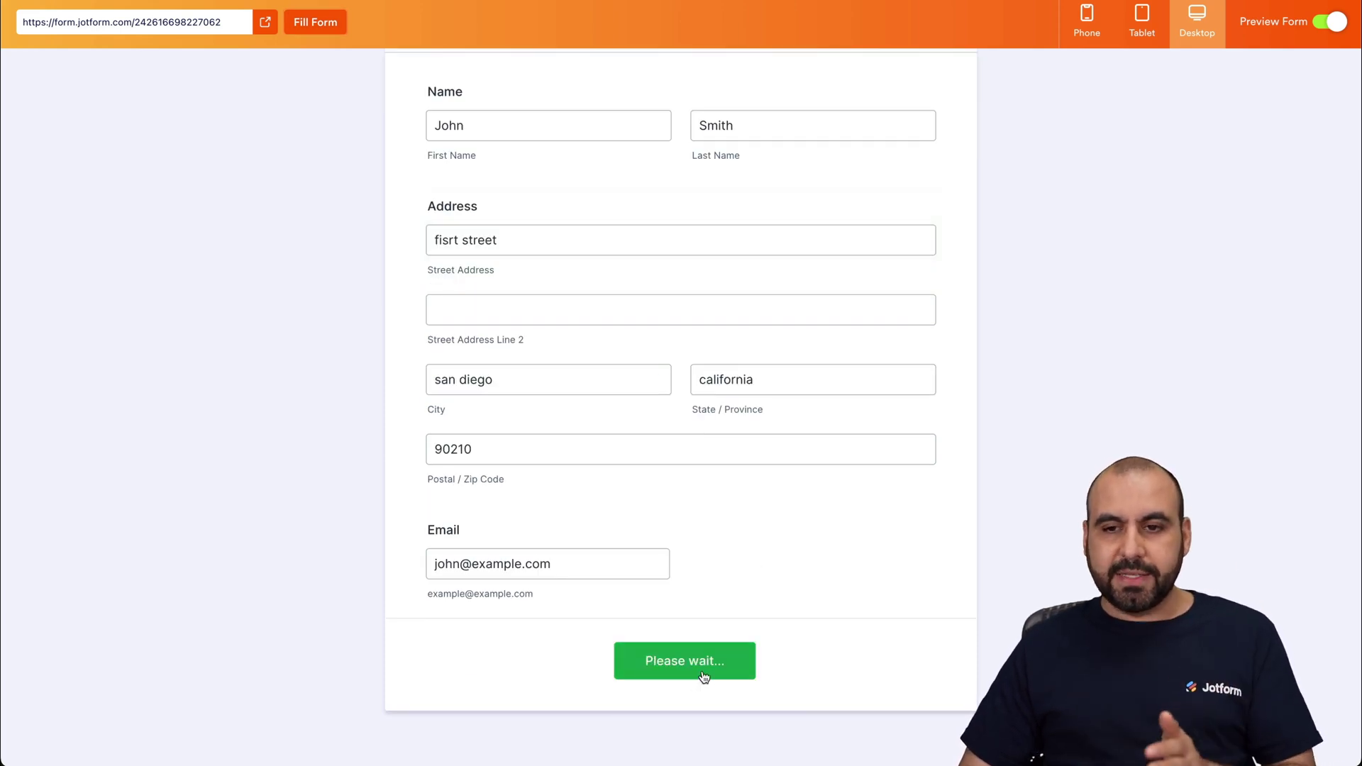
{"action": "left_click", "coordinate": [1328, 24]}
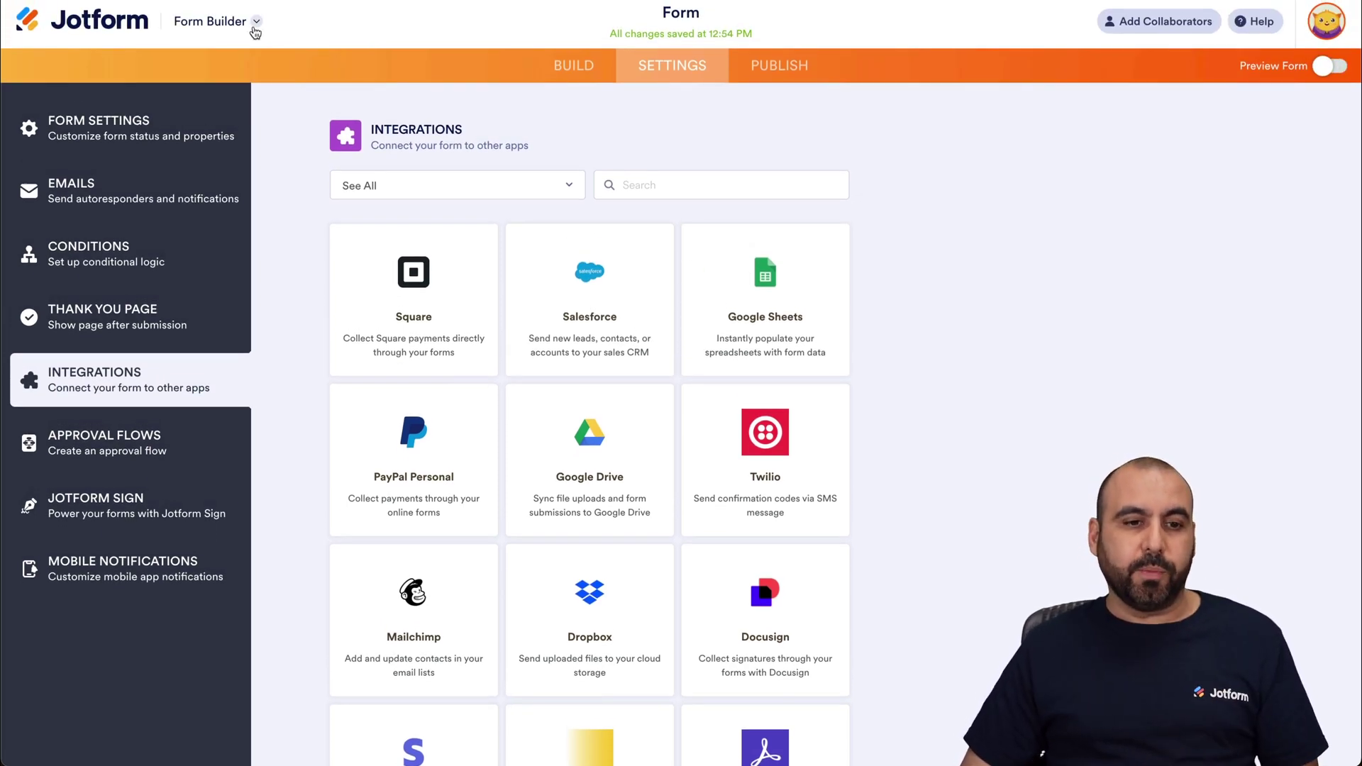
{"action": "left_click", "coordinate": [228, 26]}
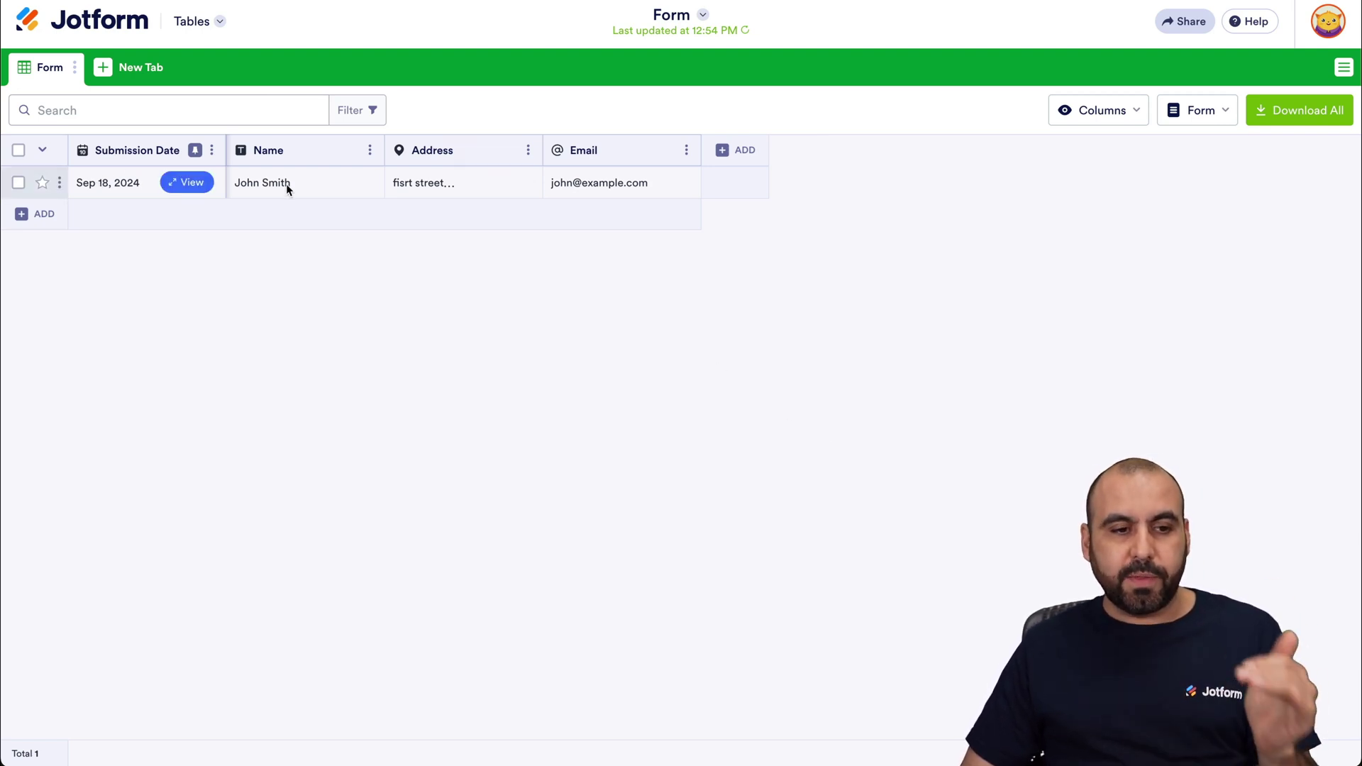
Add a new table column of the Send Data to Other Apps button type
{"action": "left_click", "coordinate": [725, 154]}
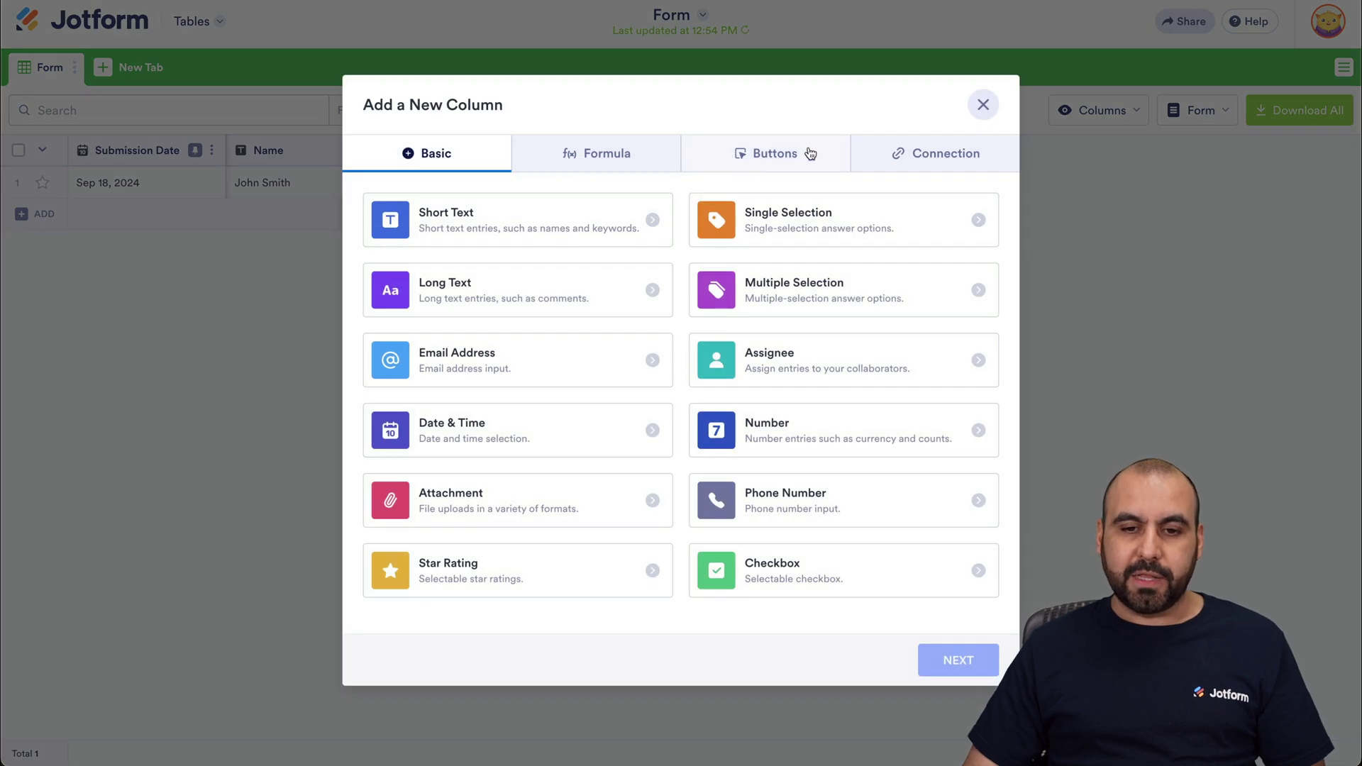
{"action": "left_click", "coordinate": [761, 157]}
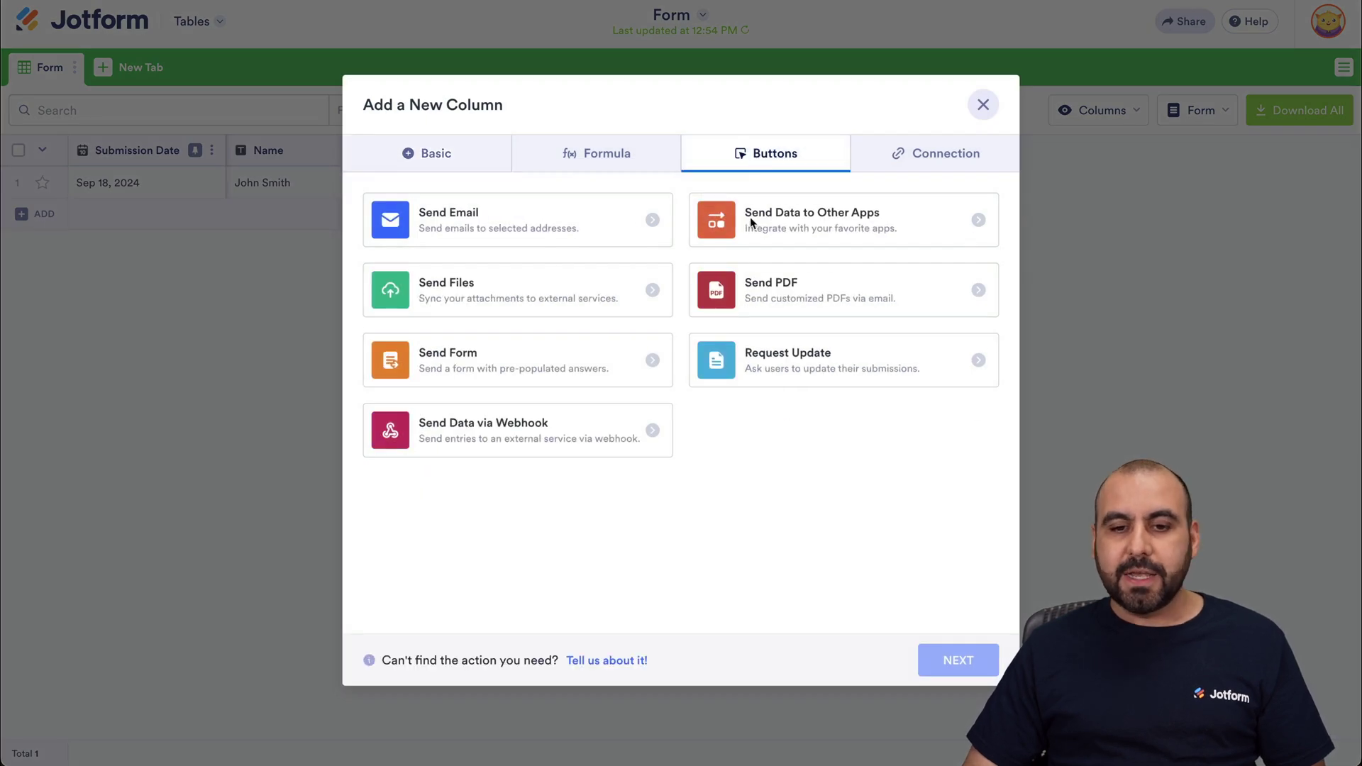
{"action": "left_click", "coordinate": [846, 222]}
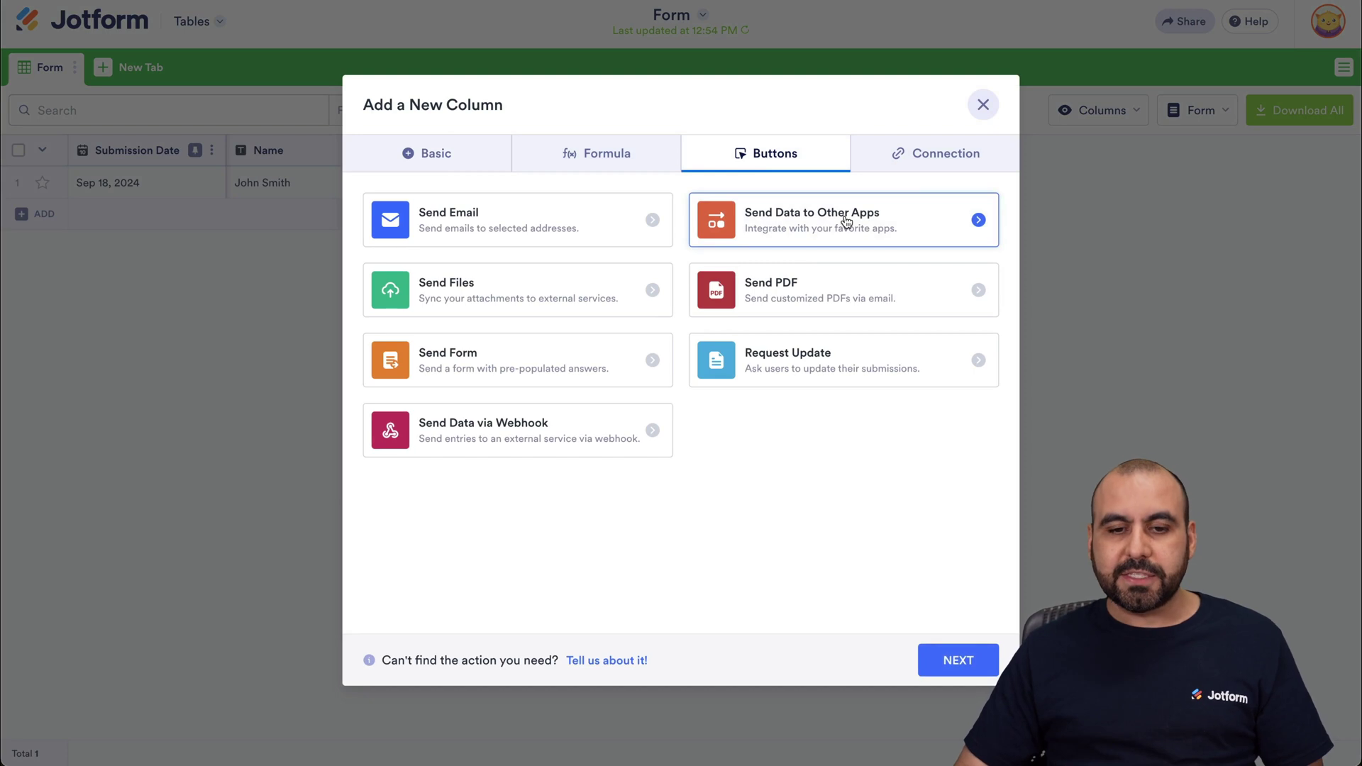
{"action": "left_click", "coordinate": [957, 660]}
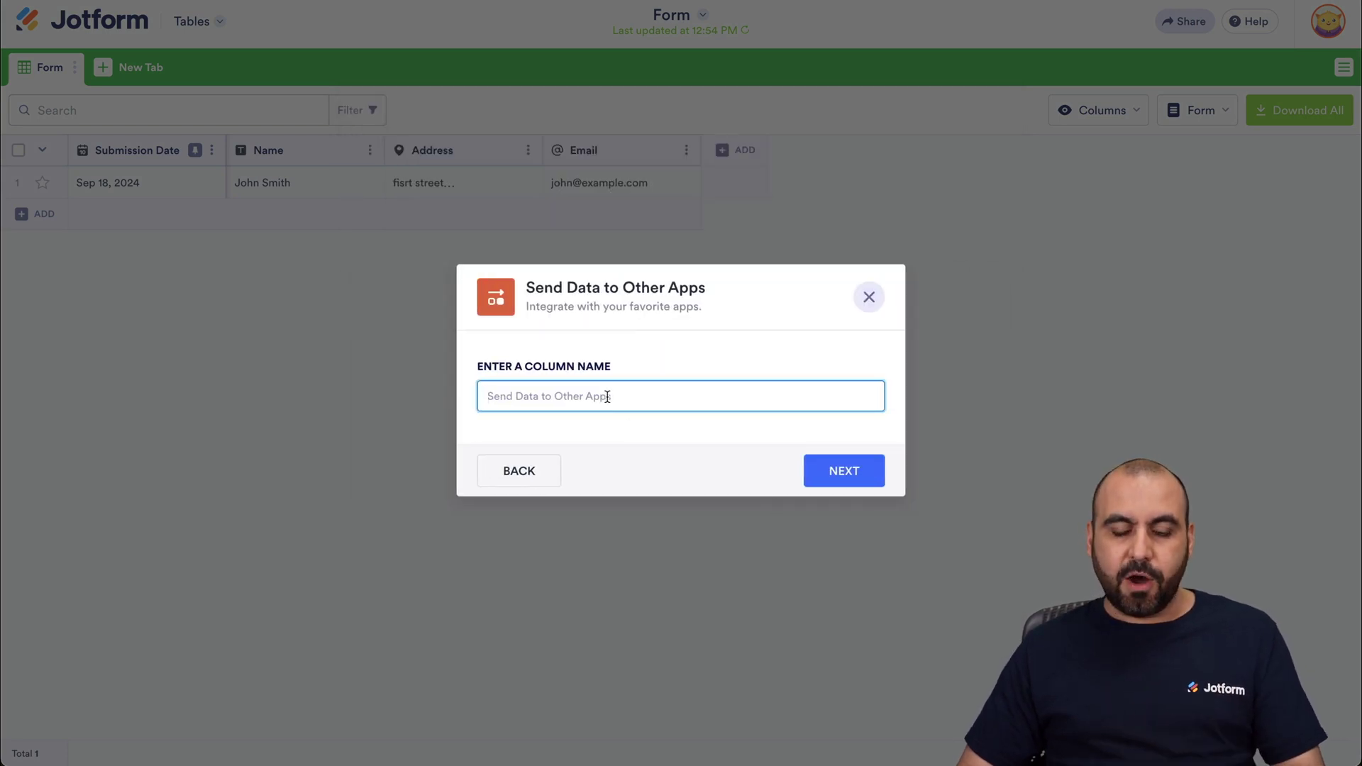
Name the column 'MailerLite', select the MailerLite integration, and connect another account by API key
{"action": "type", "text": "Mai"}
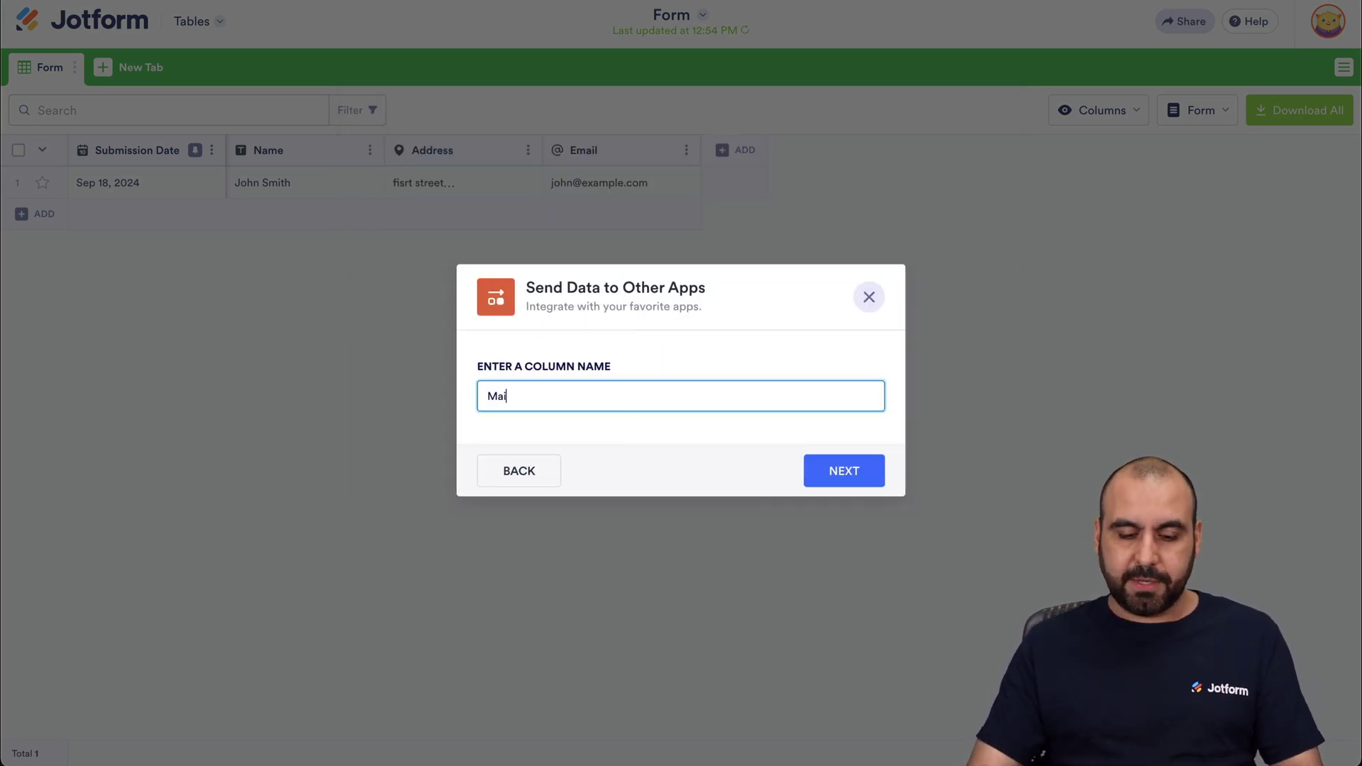
{"action": "type", "text": "lerLite"}
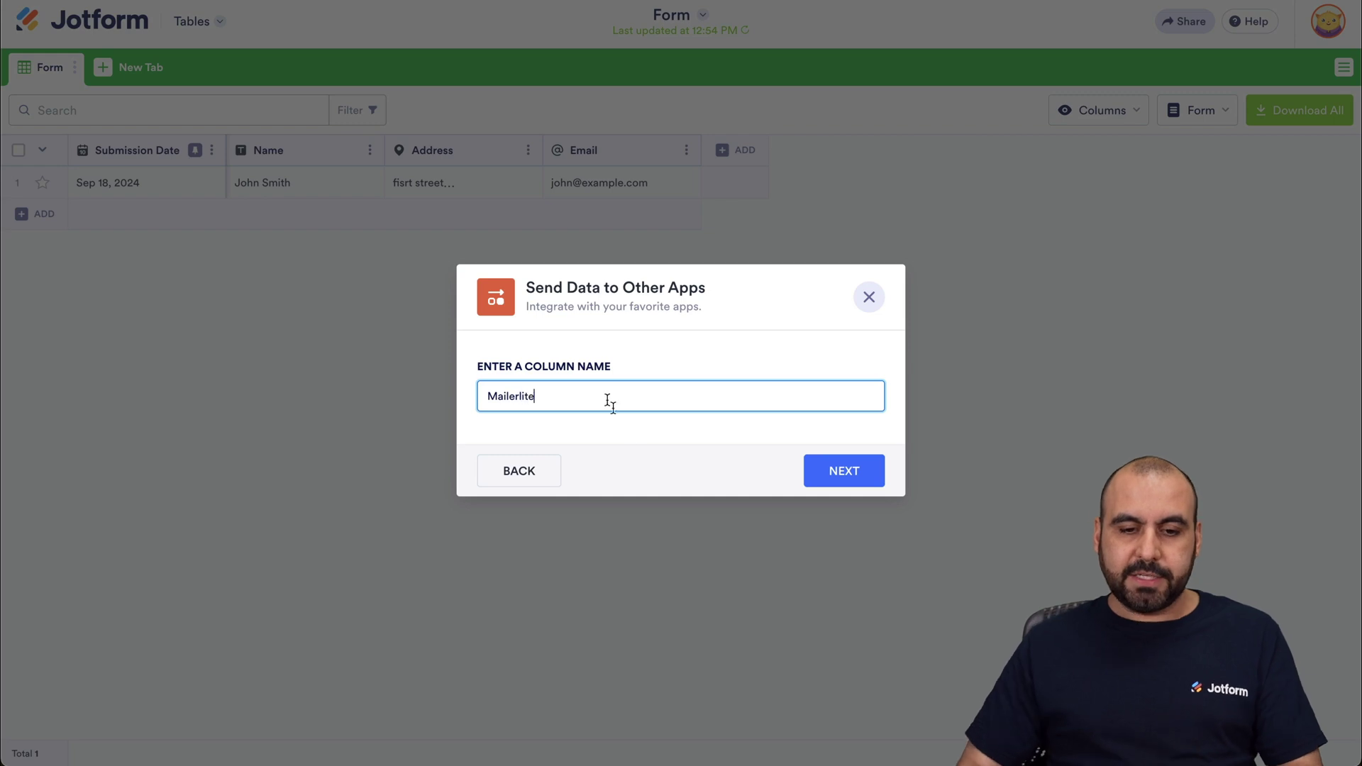
{"action": "left_click", "coordinate": [826, 471]}
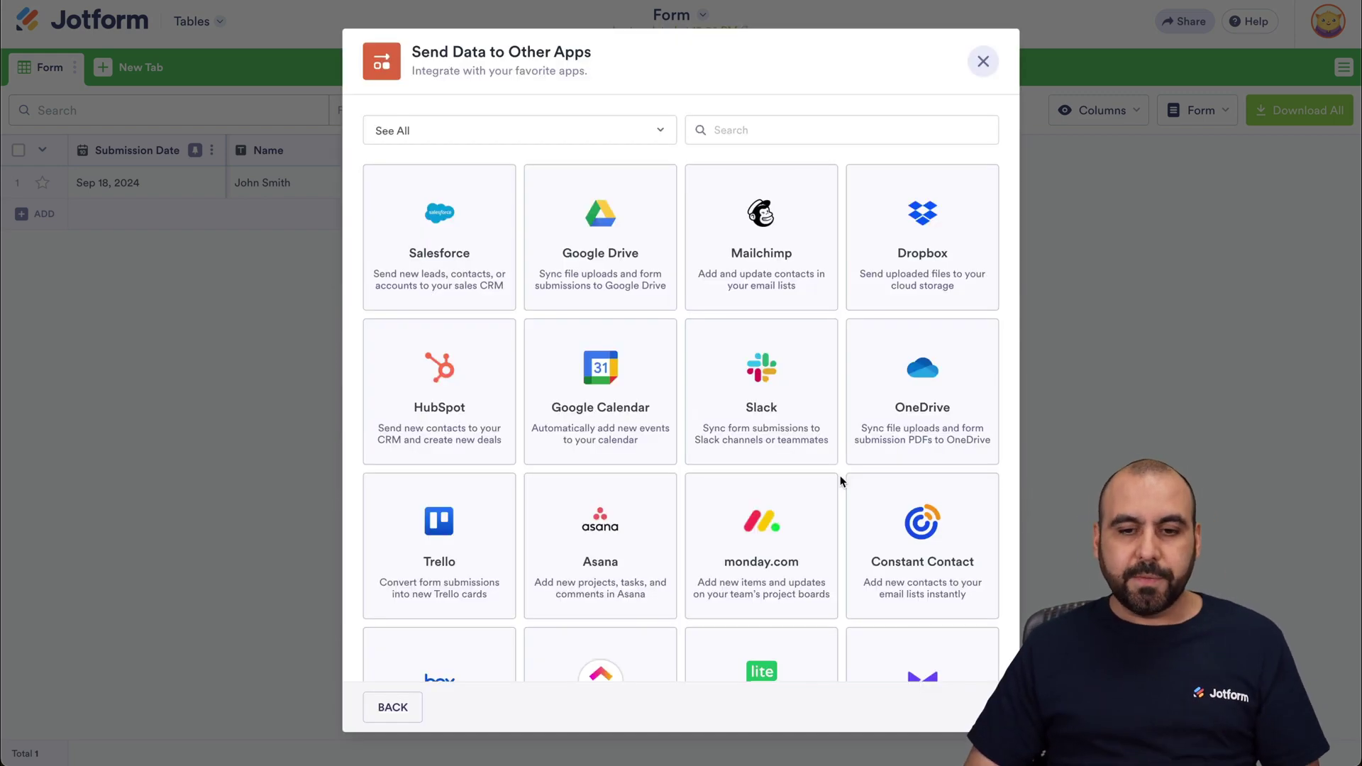
{"action": "type", "text": "mai"}
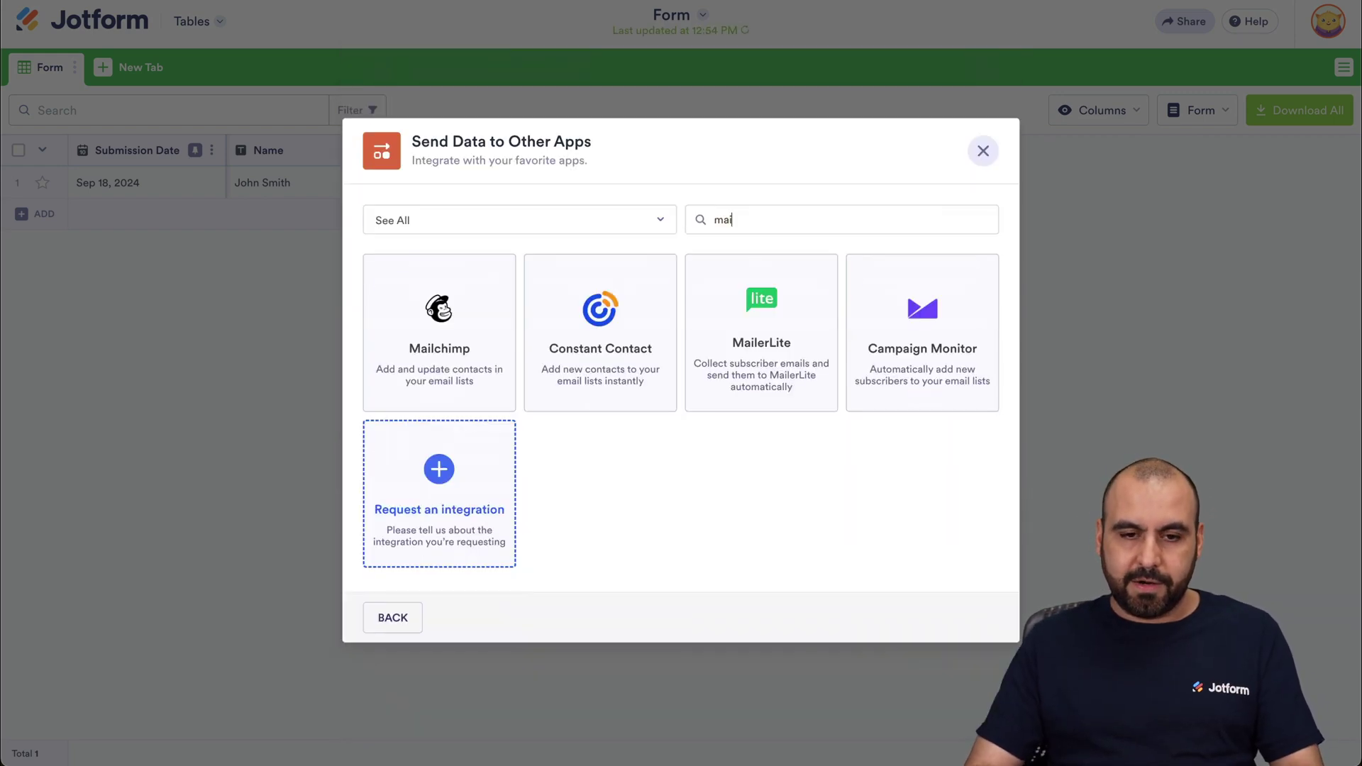
{"action": "type", "text": "l"}
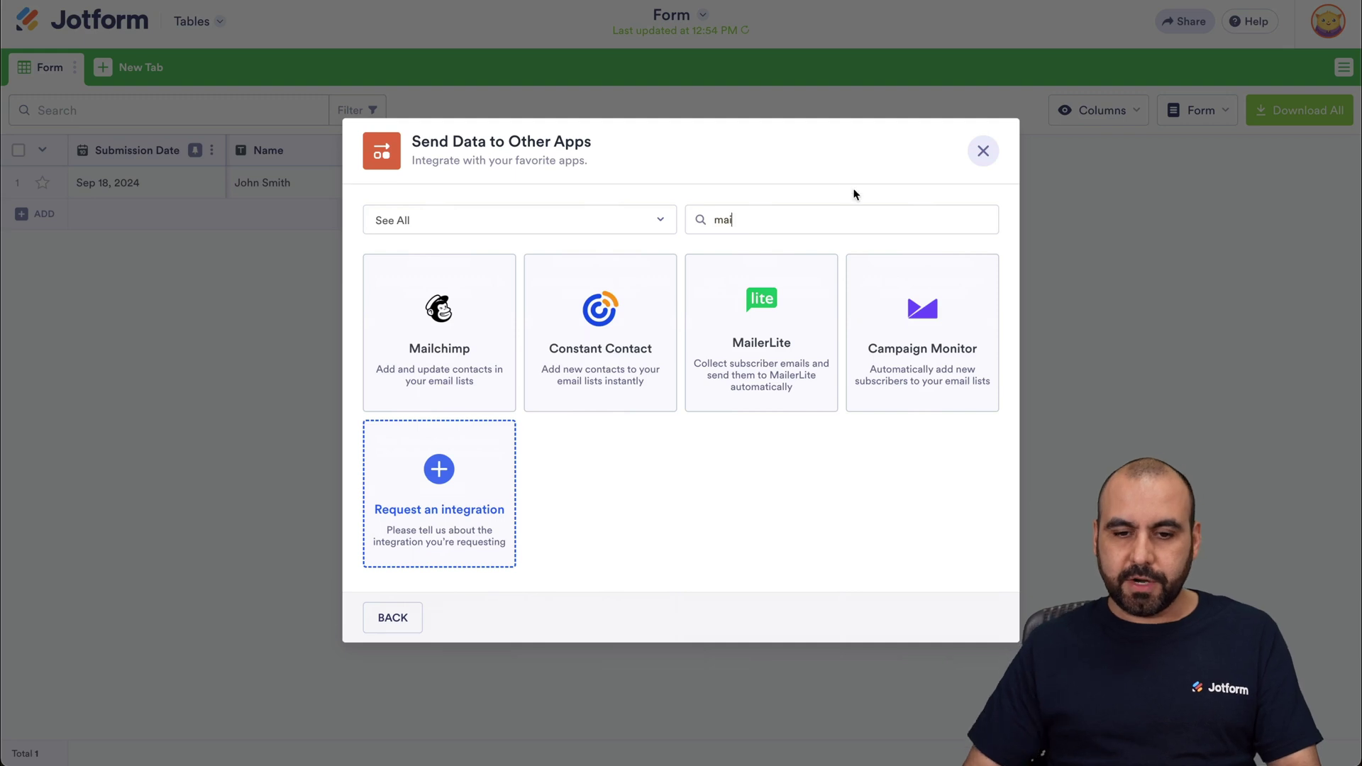
{"action": "left_click", "coordinate": [793, 309]}
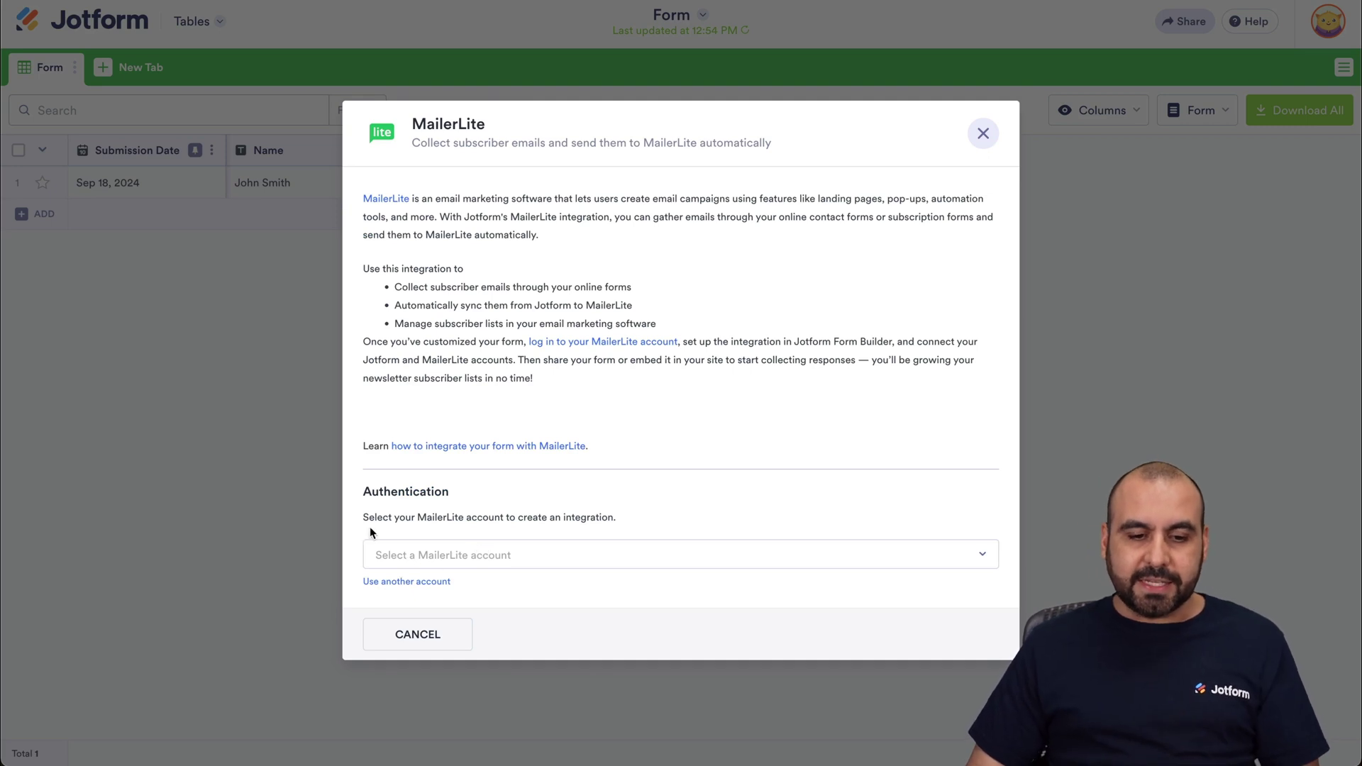
{"action": "left_click", "coordinate": [408, 582]}
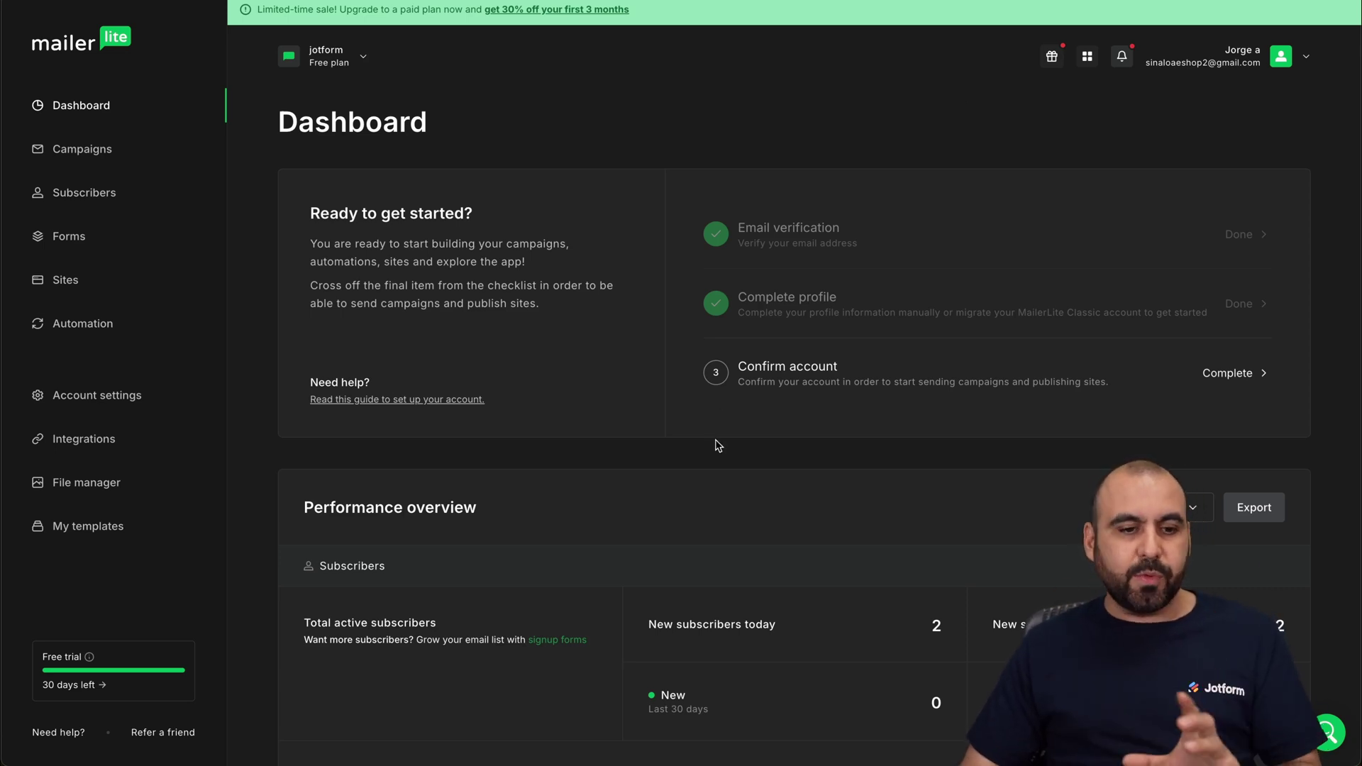
Generate a MailerLite developer API token named 'jotform', accepting the terms, and copy its key
{"action": "left_click", "coordinate": [77, 444]}
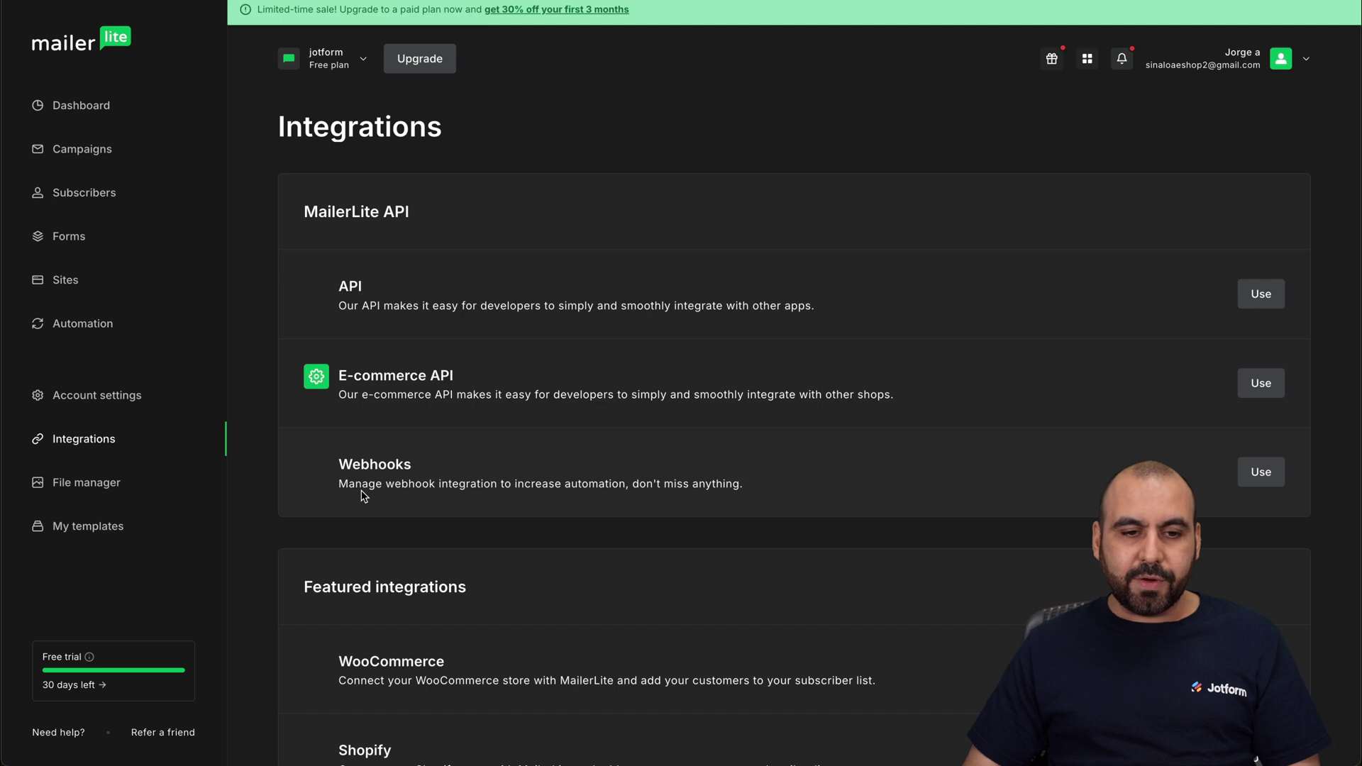
{"action": "left_click", "coordinate": [1260, 295]}
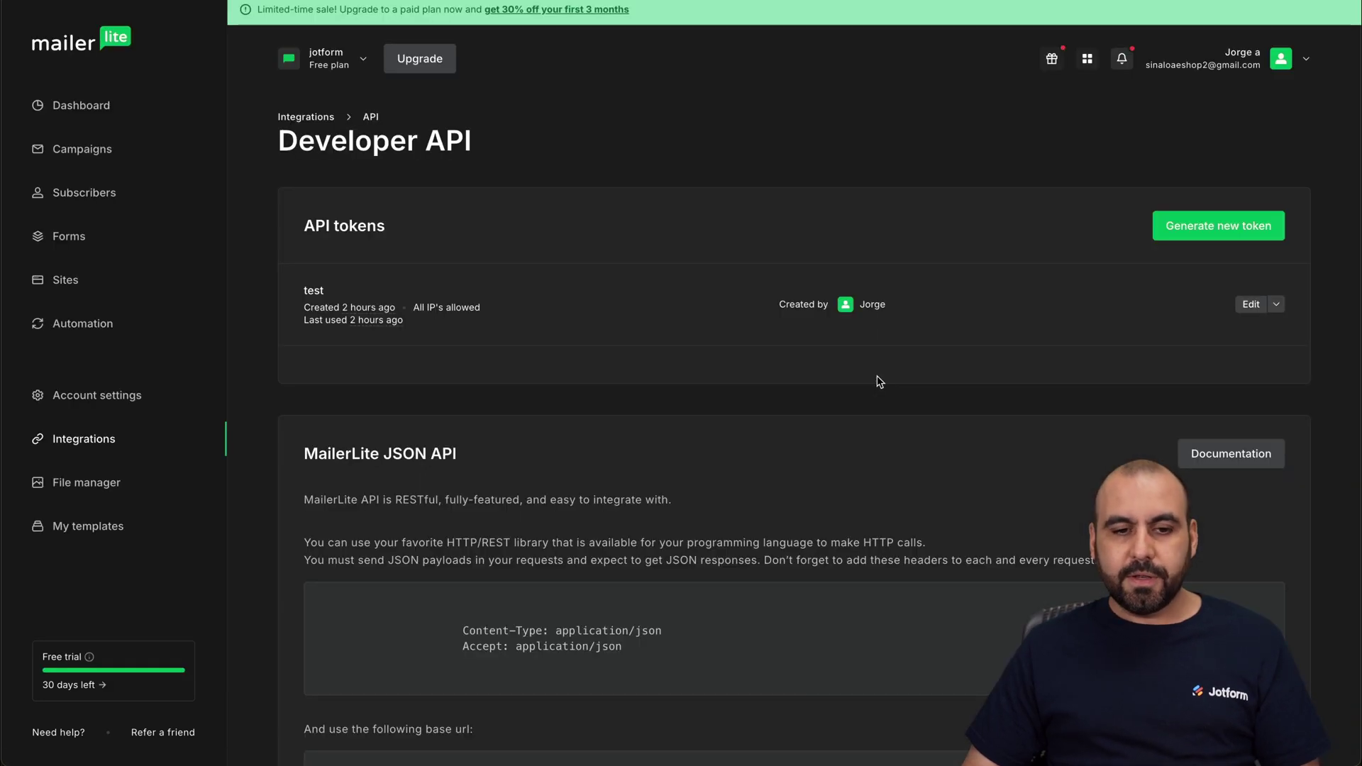
{"action": "left_click", "coordinate": [1213, 238]}
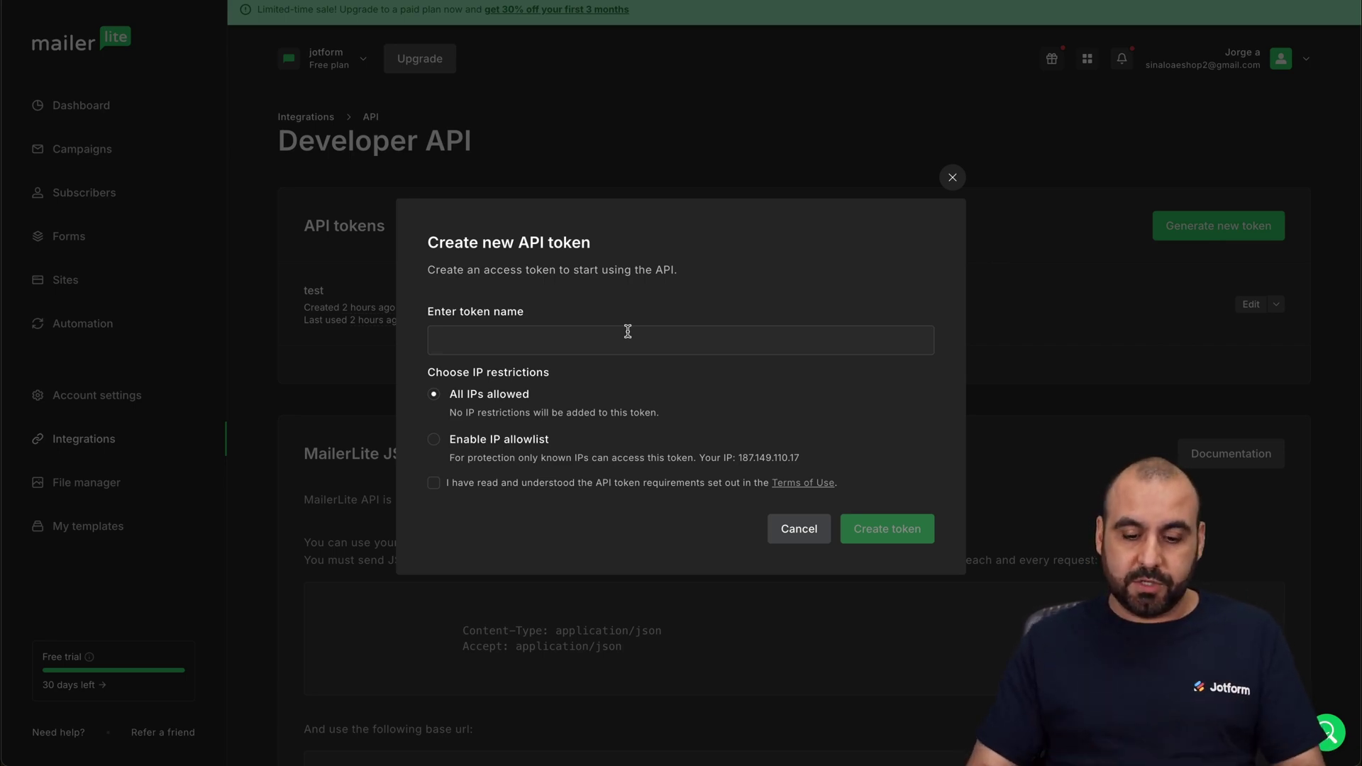
{"action": "type", "text": "jotform"}
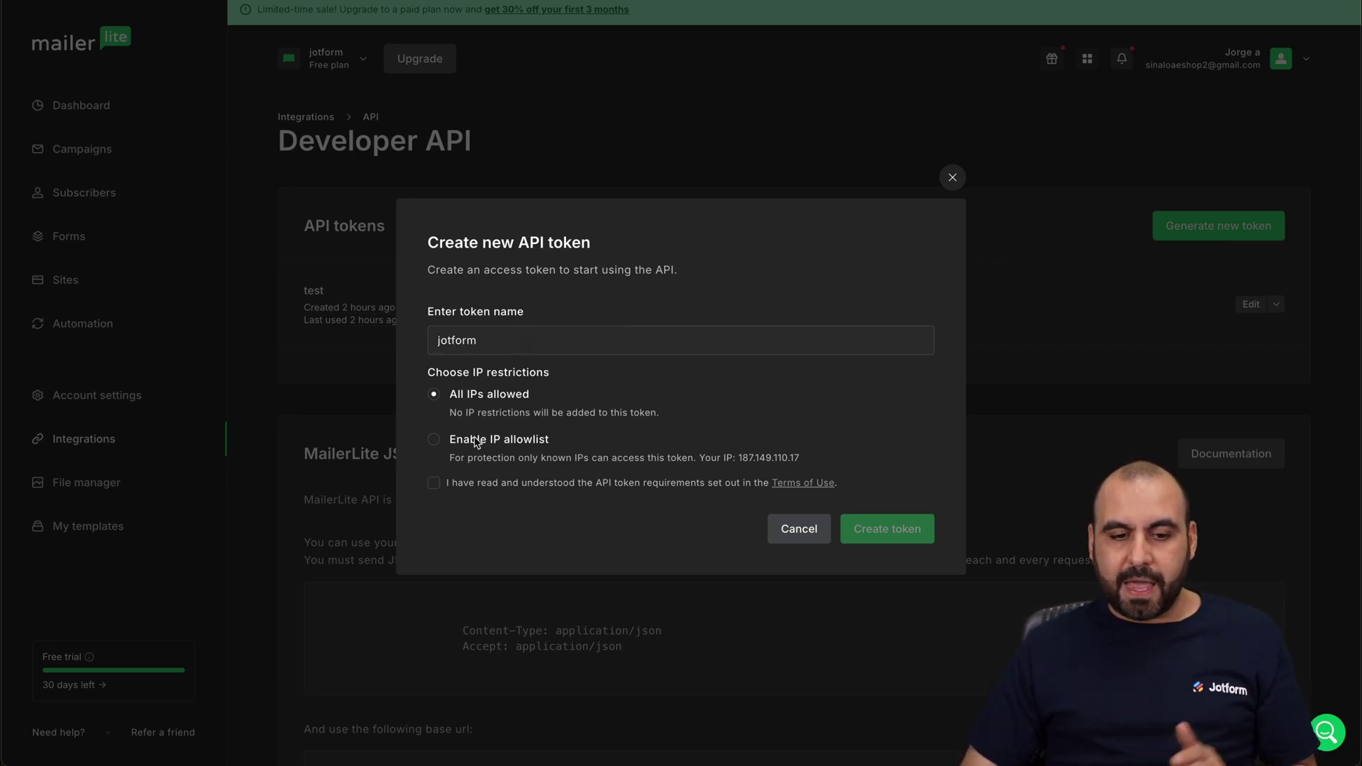
{"action": "left_click", "coordinate": [434, 484]}
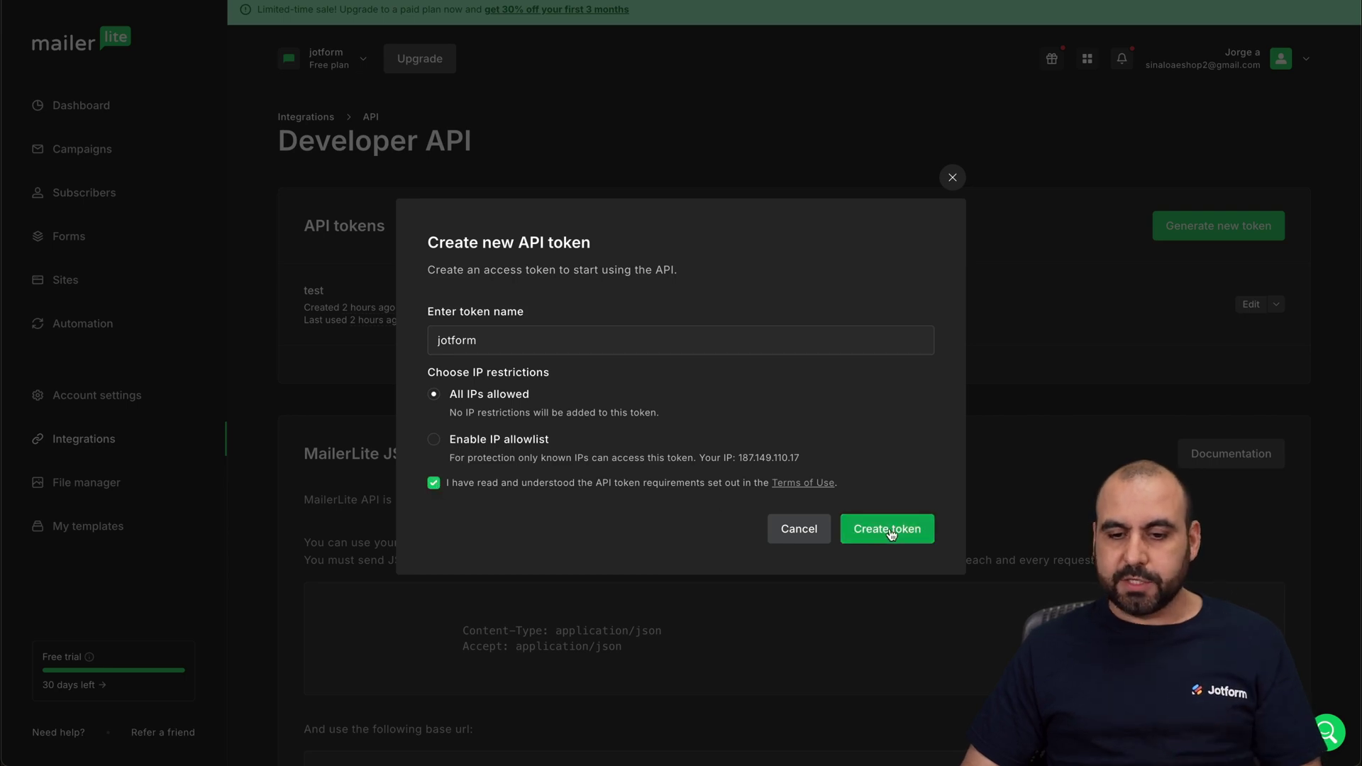
{"action": "left_click", "coordinate": [895, 532]}
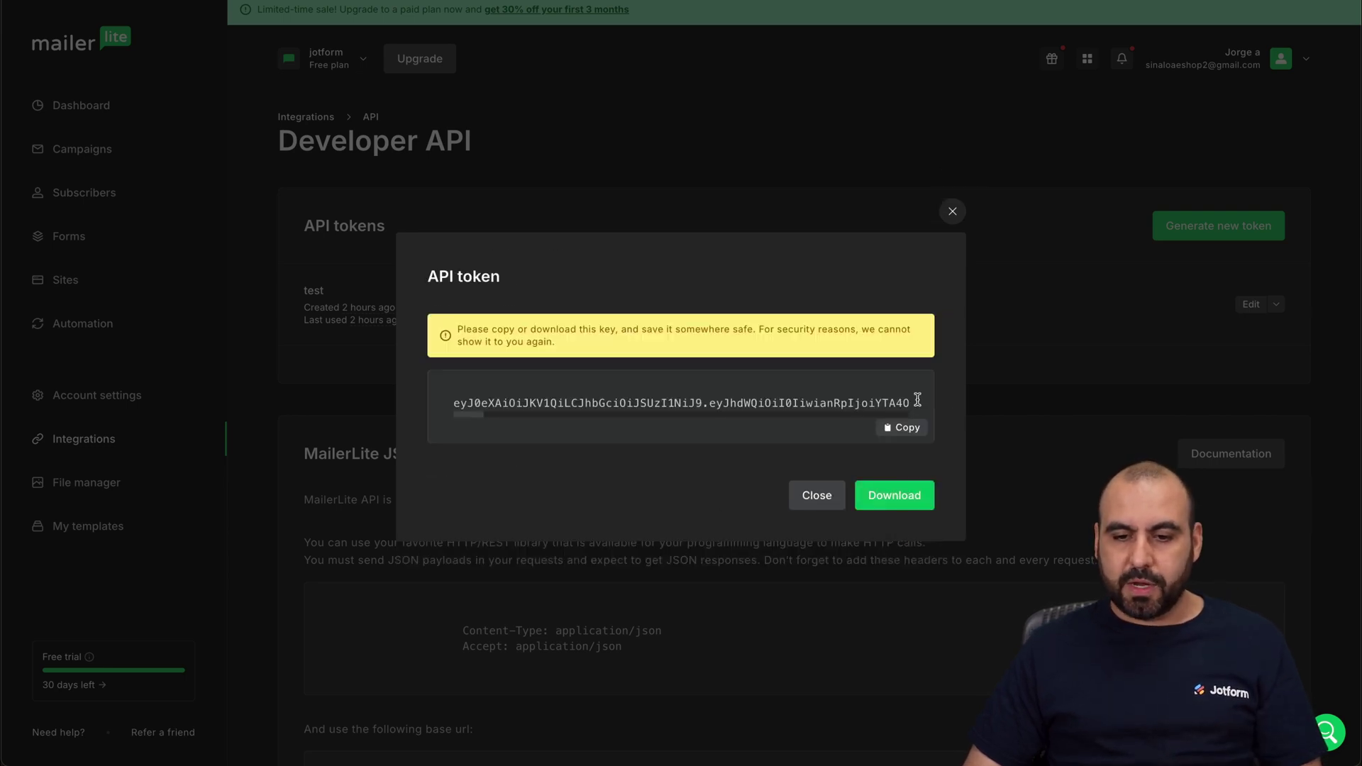
{"action": "left_click", "coordinate": [895, 428]}
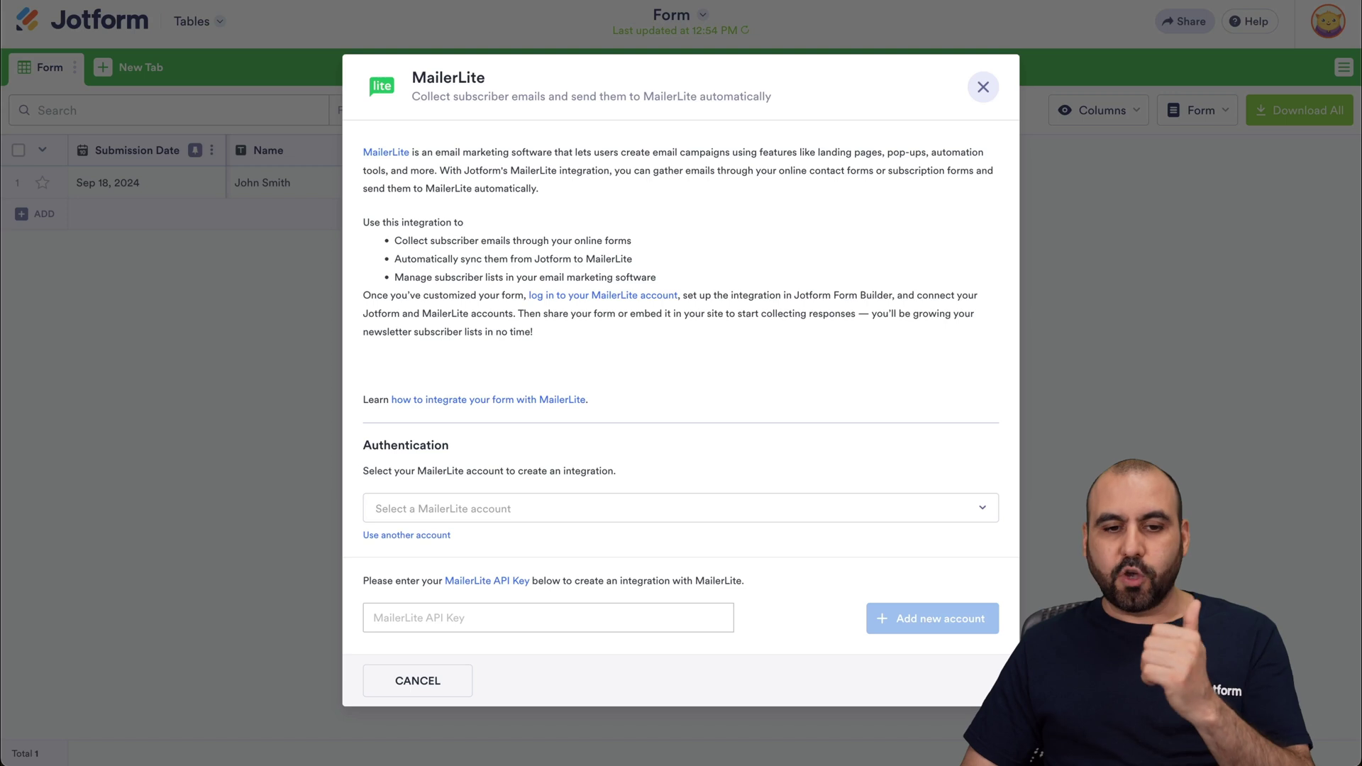
Paste the copied key into the MailerLite API Key field and add the account
{"action": "left_click", "coordinate": [456, 614]}
{"action": "key", "text": "ctrl+v"}
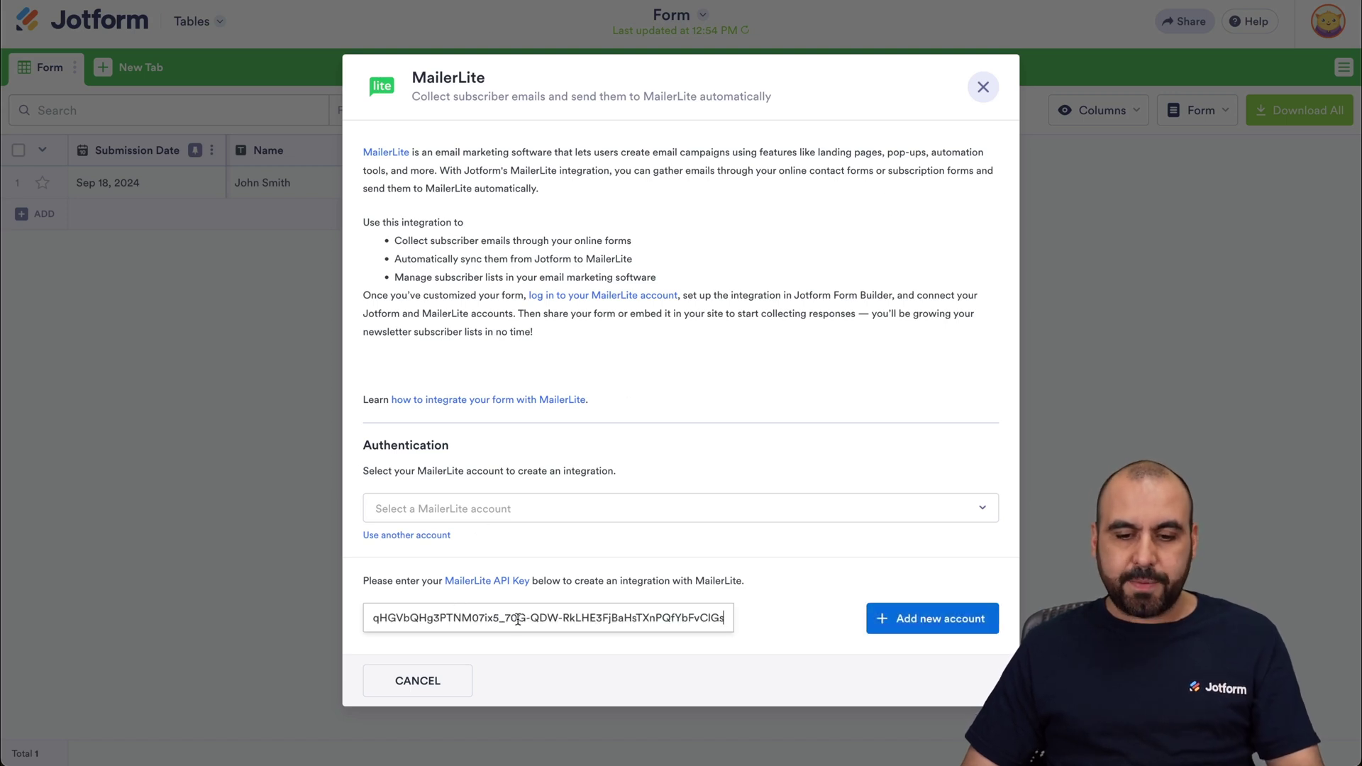
{"action": "left_click", "coordinate": [955, 622]}
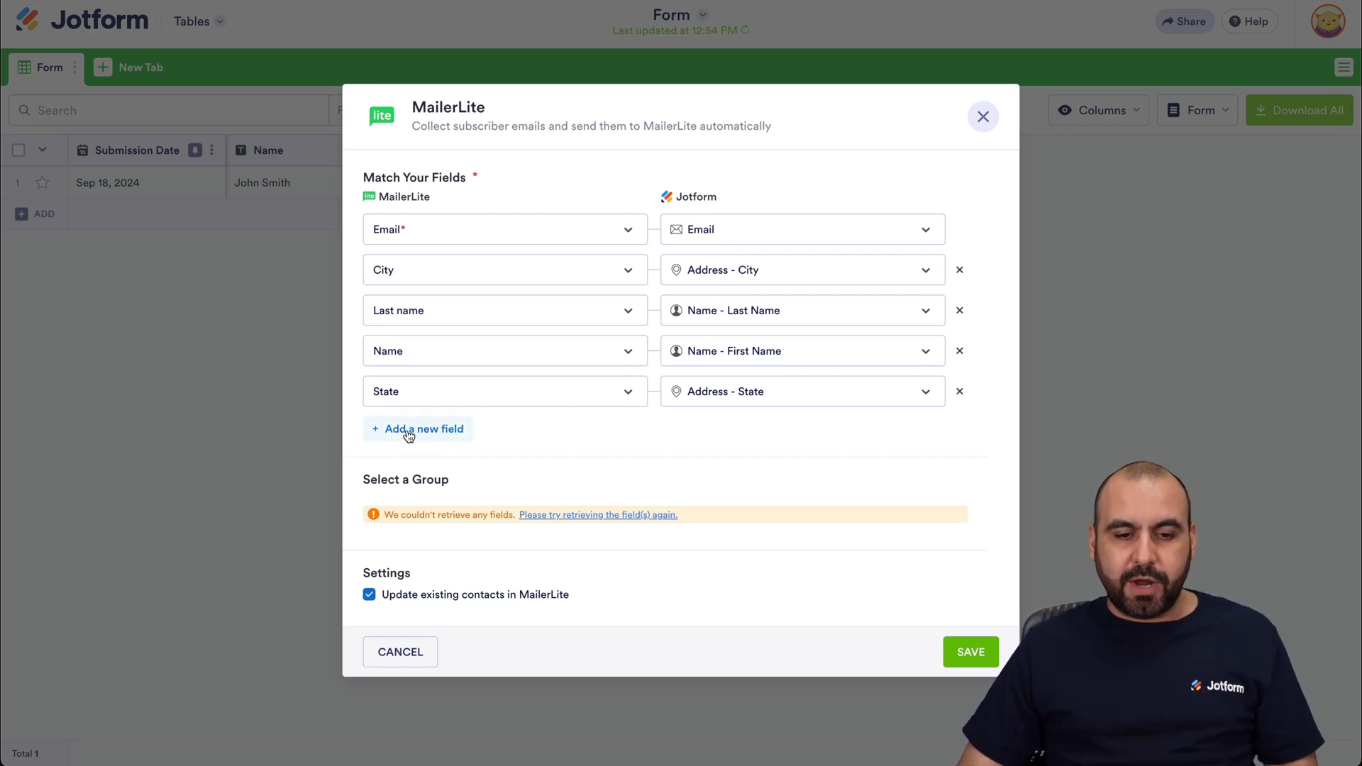
Map MailerLite's Zip to Address - Postal/Zip Code and save the integration
{"action": "left_click", "coordinate": [436, 430]}
{"action": "left_click", "coordinate": [500, 421]}
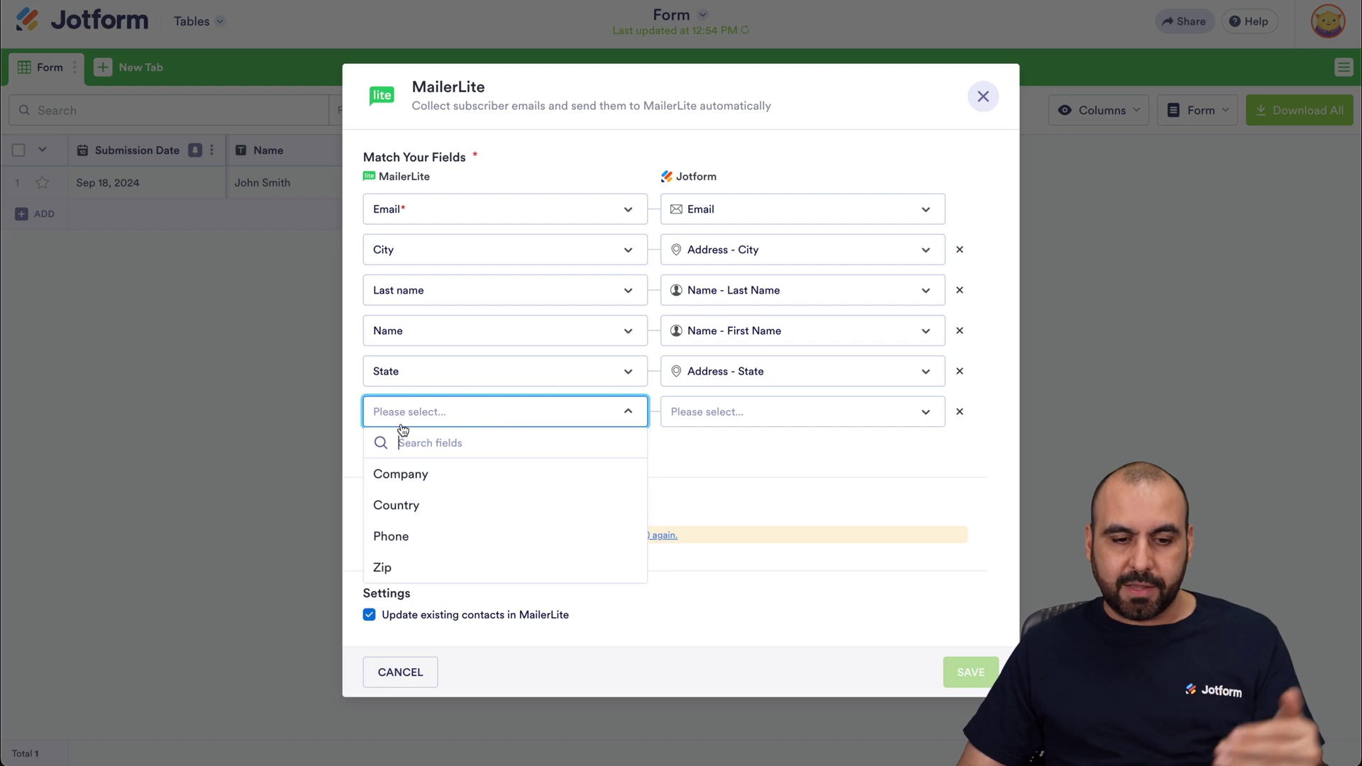
{"action": "left_click", "coordinate": [391, 567]}
{"action": "left_click", "coordinate": [812, 419]}
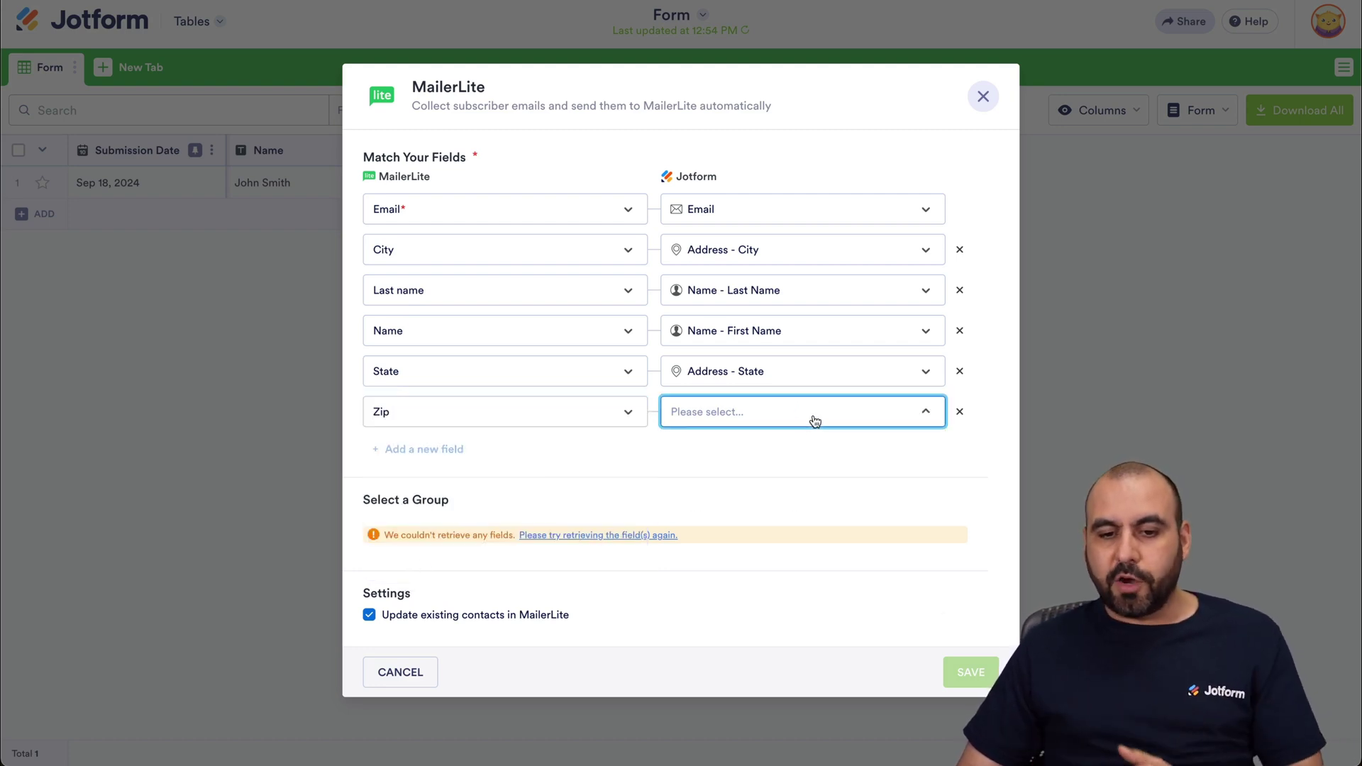
{"action": "scroll", "coordinate": [797, 564], "scroll_direction": "down", "scroll_amount": 3}
{"action": "scroll", "coordinate": [799, 564], "scroll_direction": "down", "scroll_amount": 2}
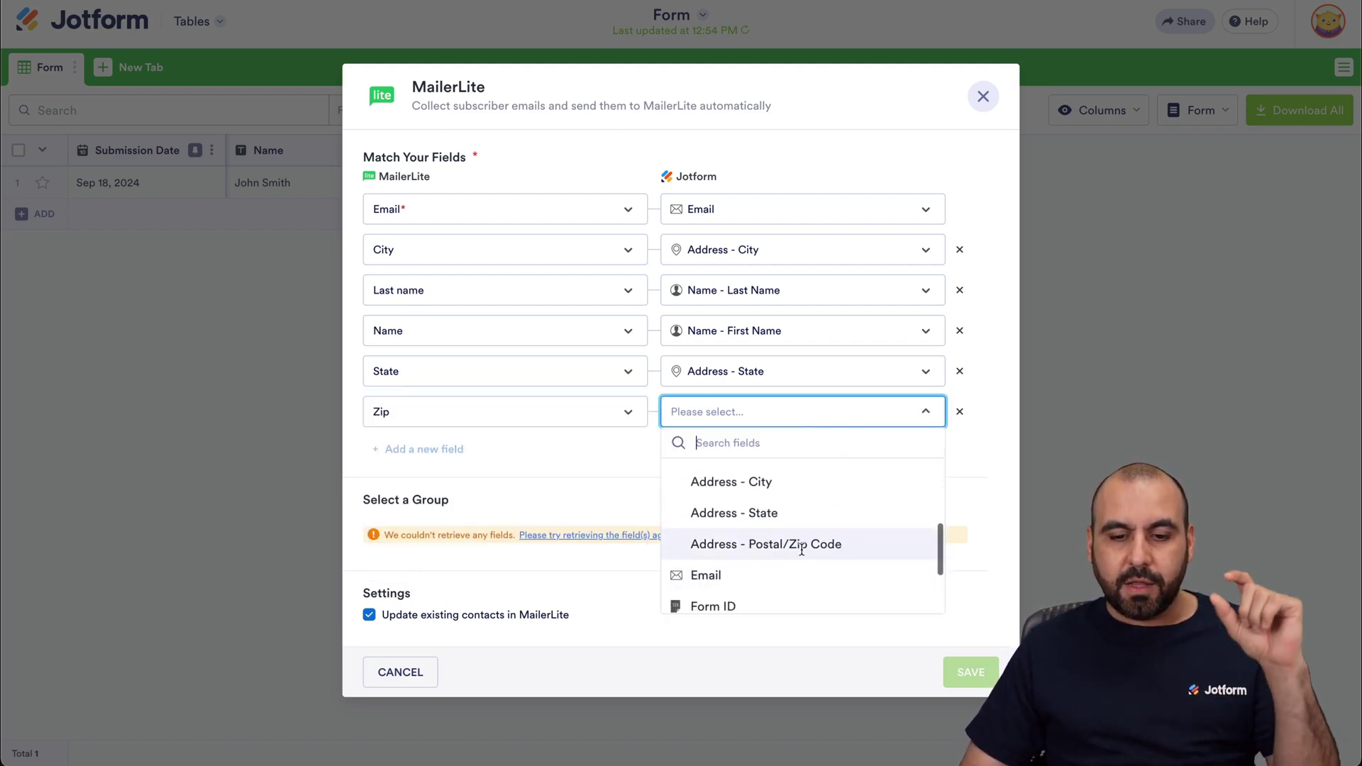
{"action": "left_click", "coordinate": [801, 548]}
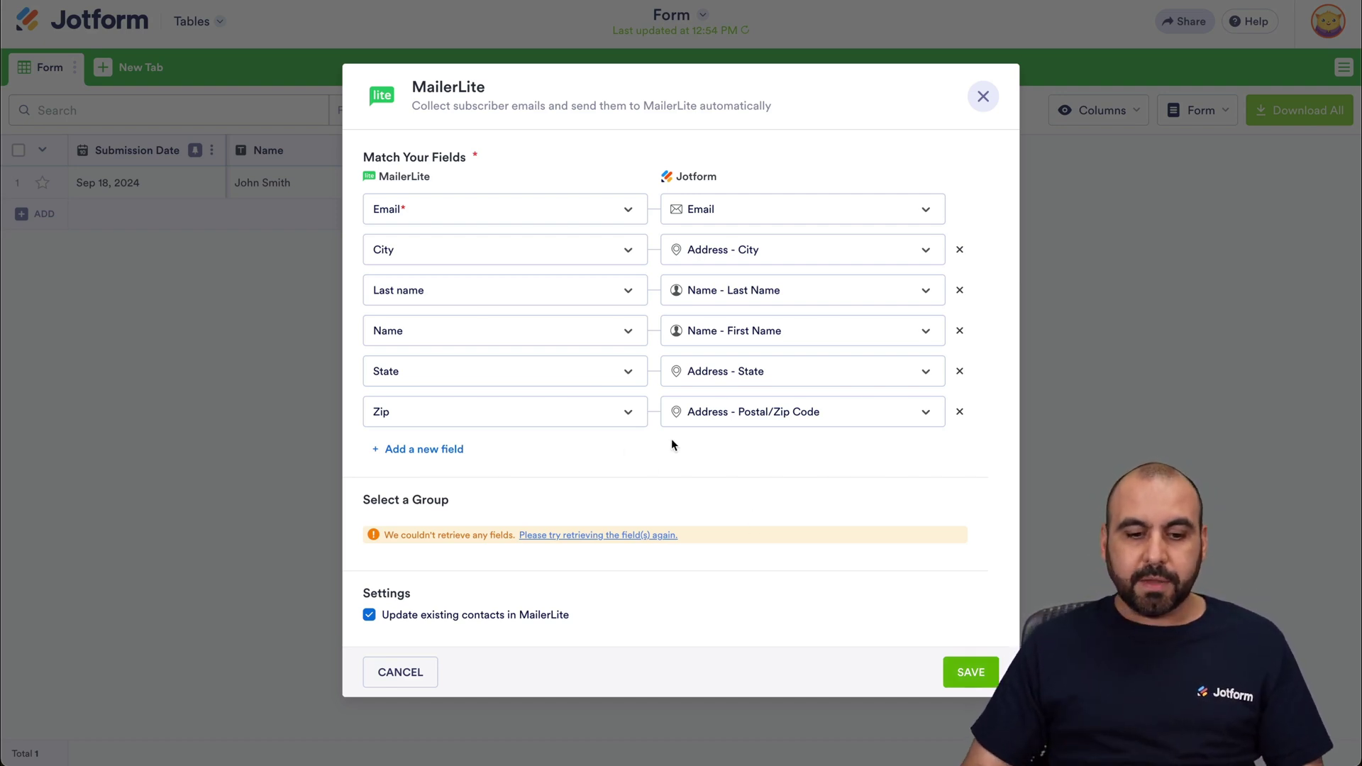
{"action": "left_click", "coordinate": [953, 670]}
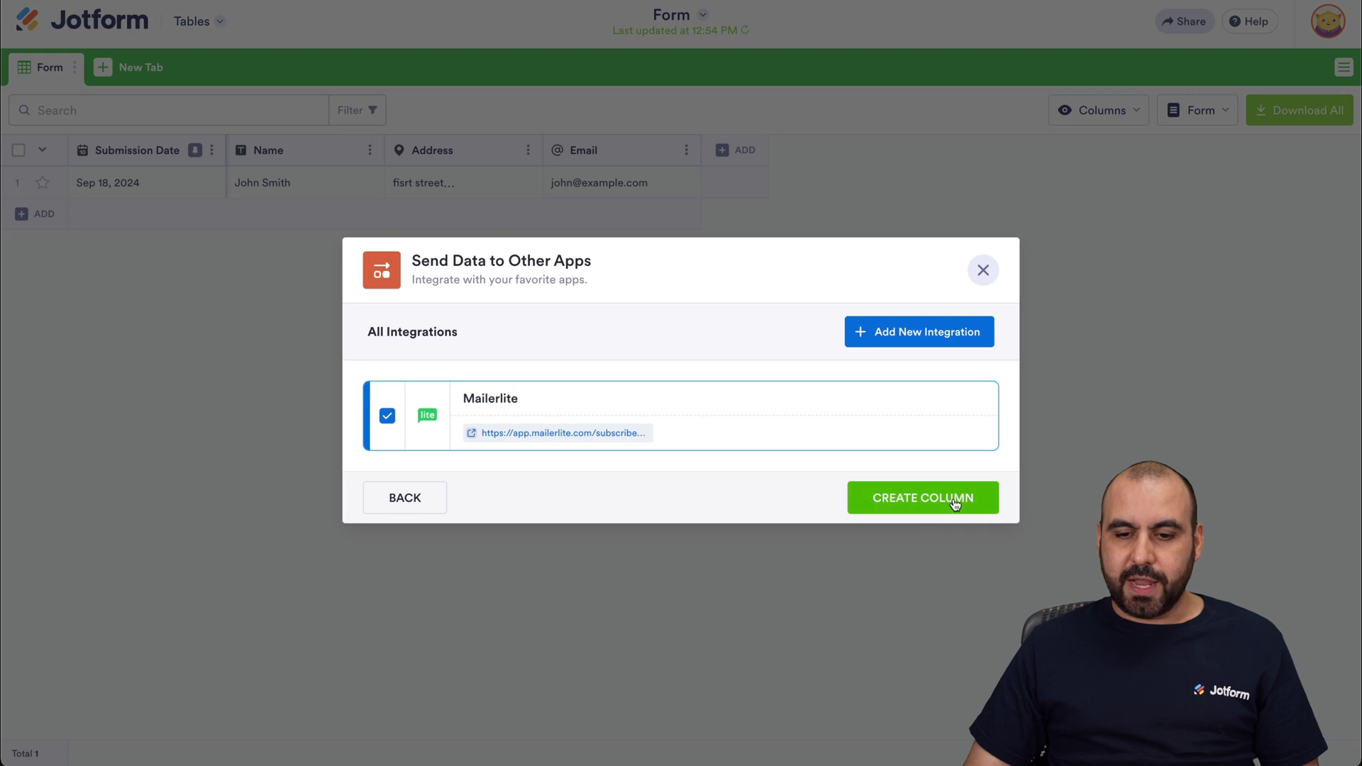
Create the Mailerlite column using the checked MailerLite integration
{"action": "left_click", "coordinate": [957, 497]}
{"action": "mouse_move", "coordinate": [92, 189]}
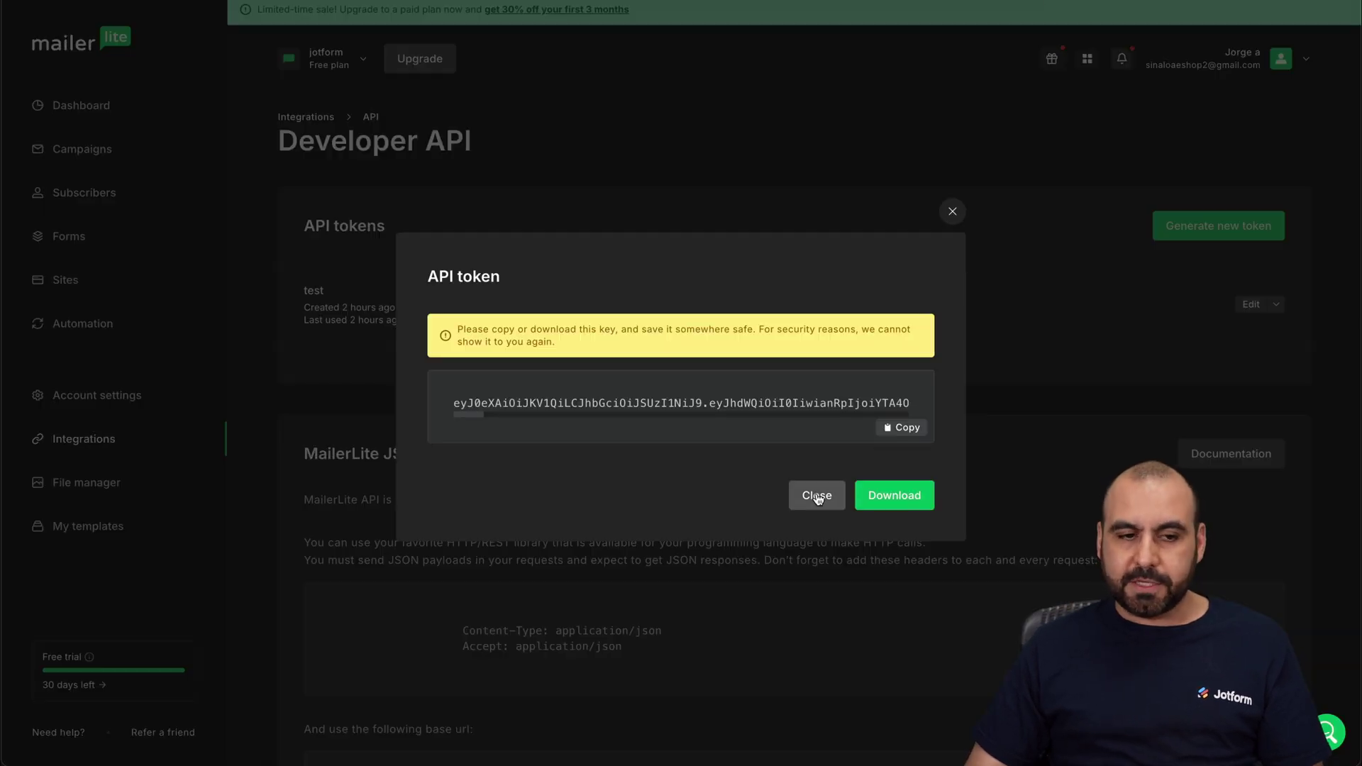
Close MailerLite's token window, view Subscribers, and send row 1's contact via Send Data
{"action": "left_click", "coordinate": [814, 494]}
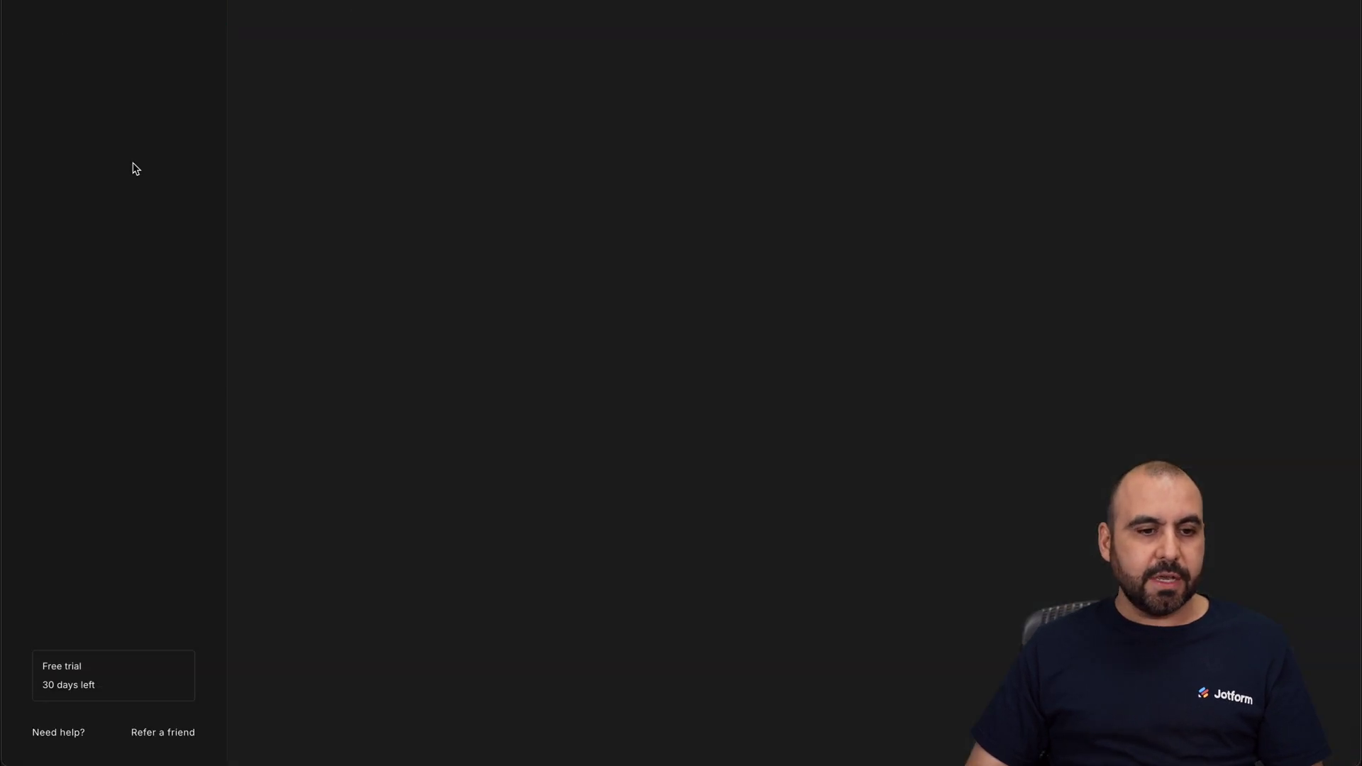
{"action": "left_click", "coordinate": [100, 194]}
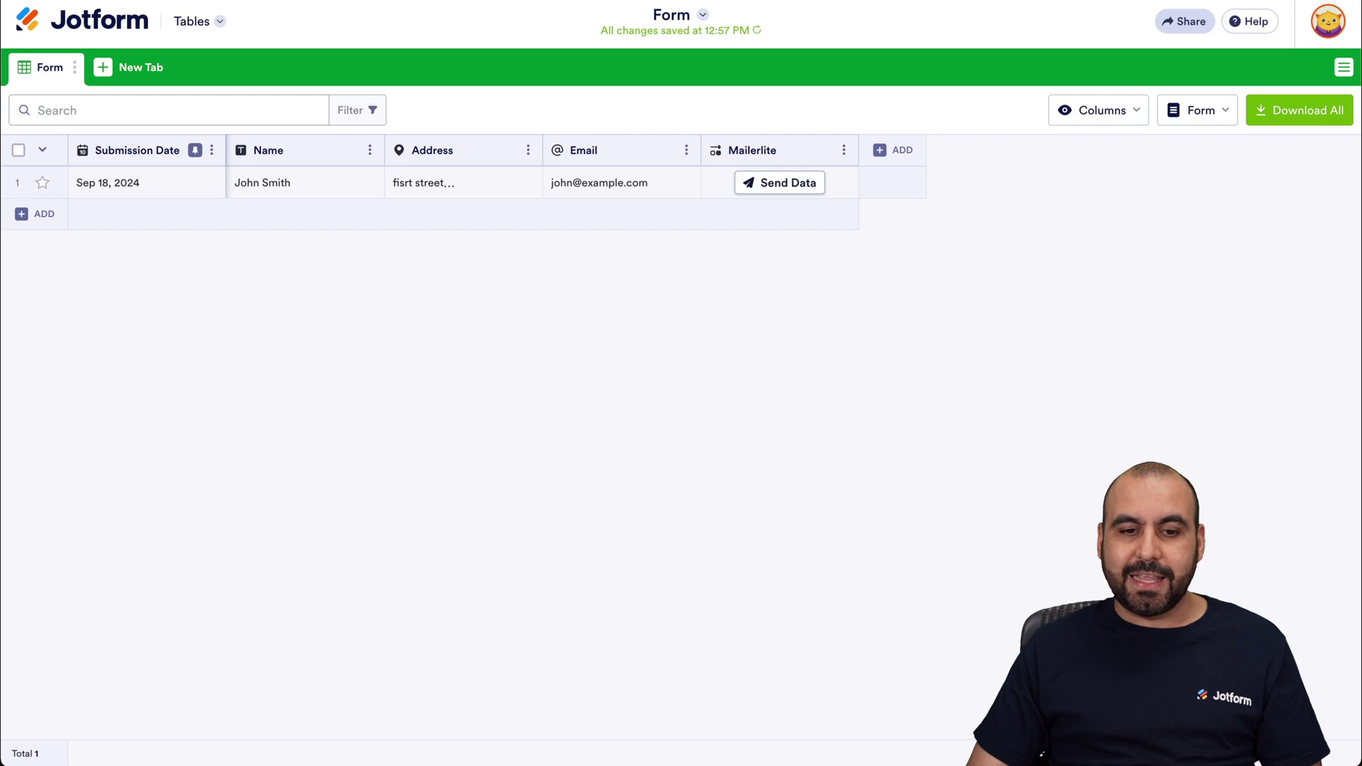
{"action": "left_click", "coordinate": [812, 186]}
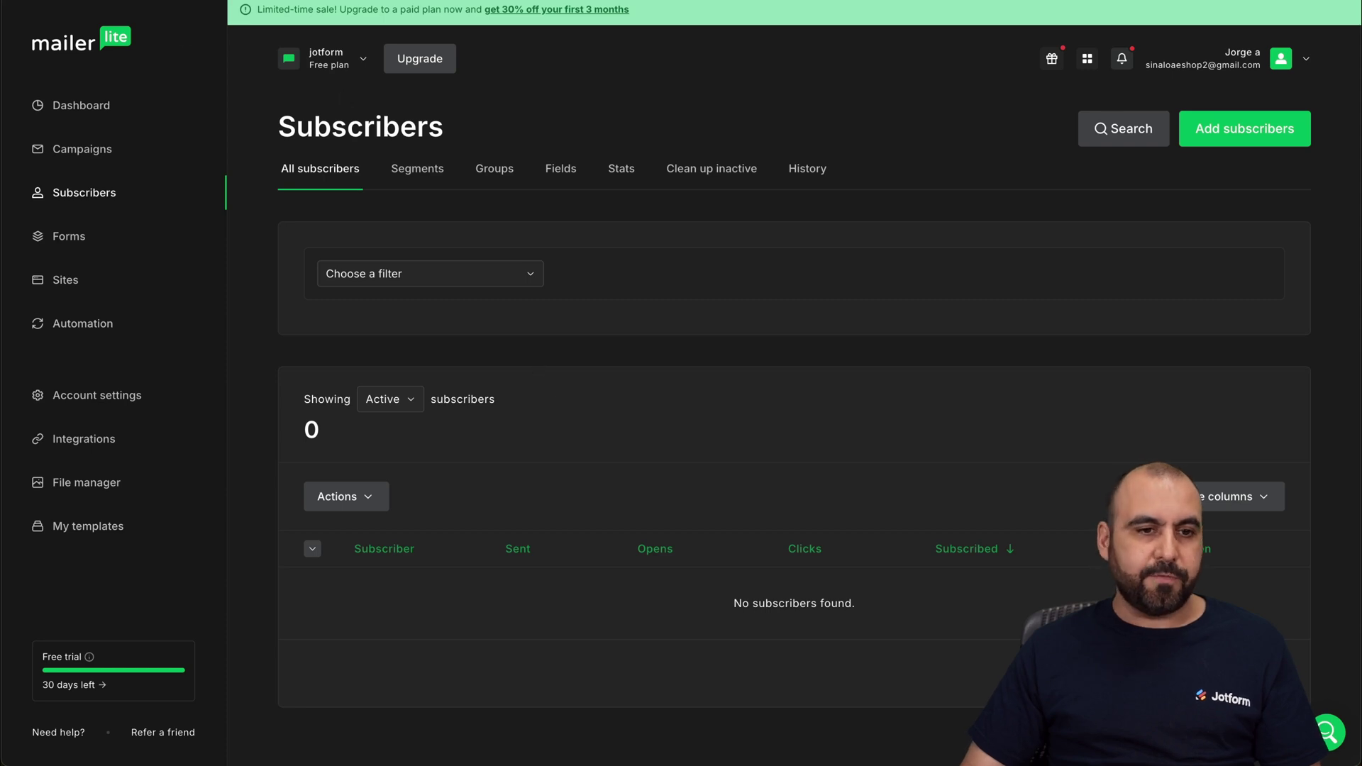
Reload MailerLite's subscriber list and check the new contact's name, city, state and zip in Subscriber details
{"action": "key", "text": "ctrl+r"}
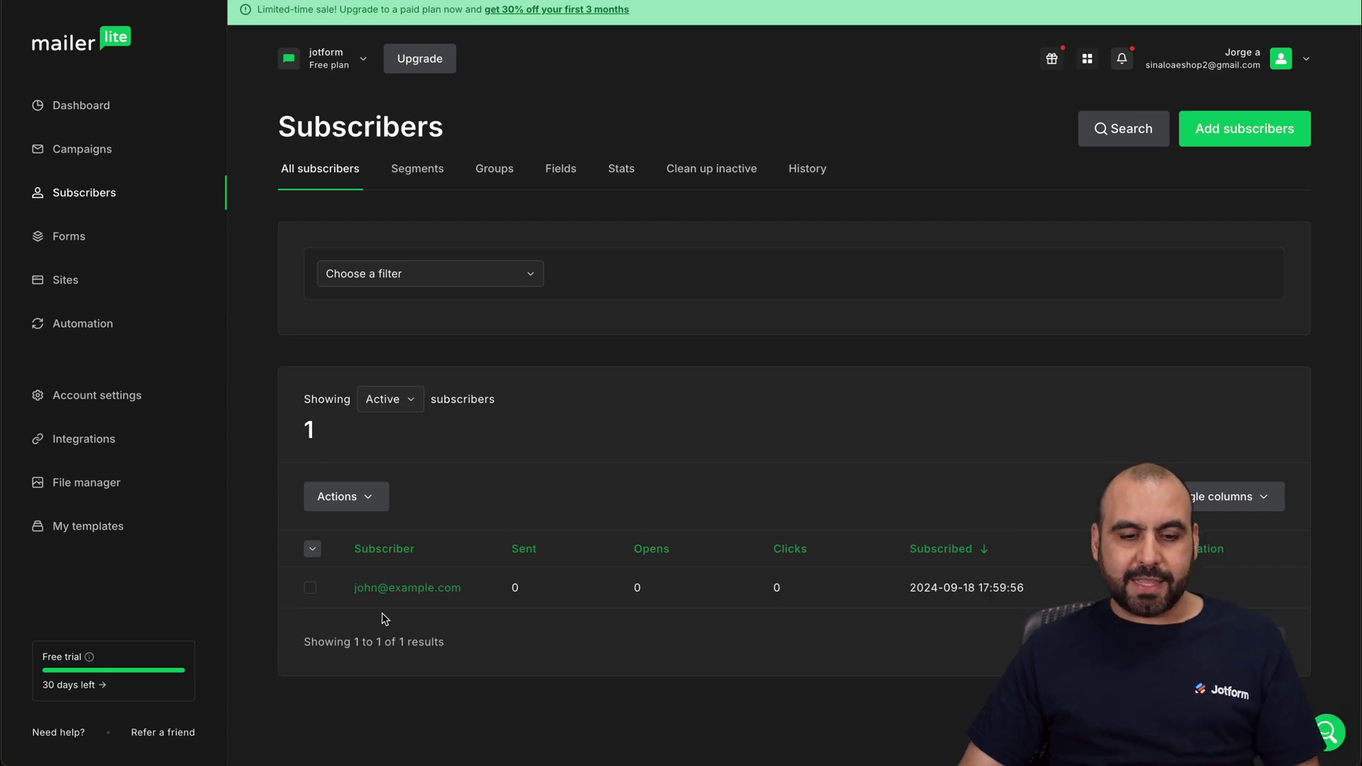
{"action": "left_click", "coordinate": [409, 588]}
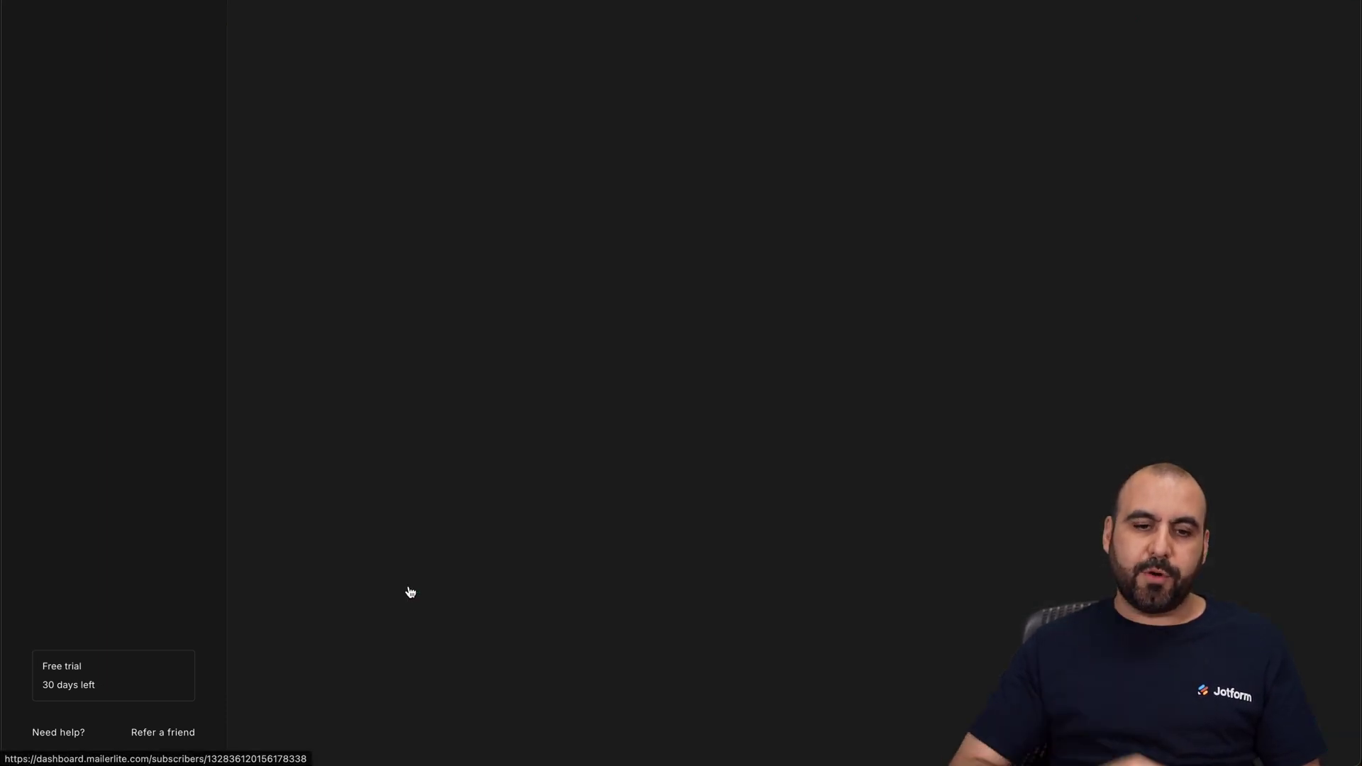
{"action": "scroll", "coordinate": [687, 592], "scroll_direction": "down", "scroll_amount": 4}
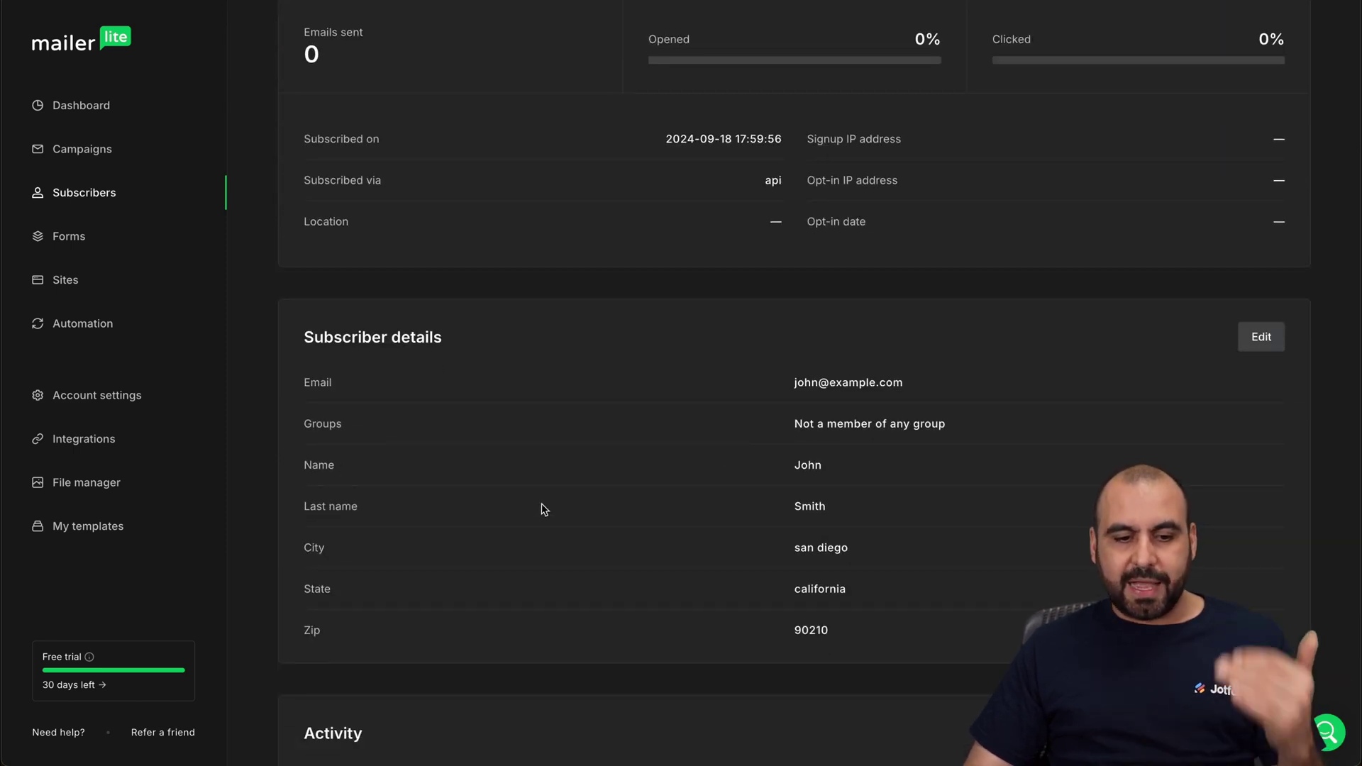
{"action": "scroll", "coordinate": [595, 580], "scroll_direction": "down", "scroll_amount": 1}
{"action": "scroll", "coordinate": [594, 580], "scroll_direction": "down", "scroll_amount": 1}
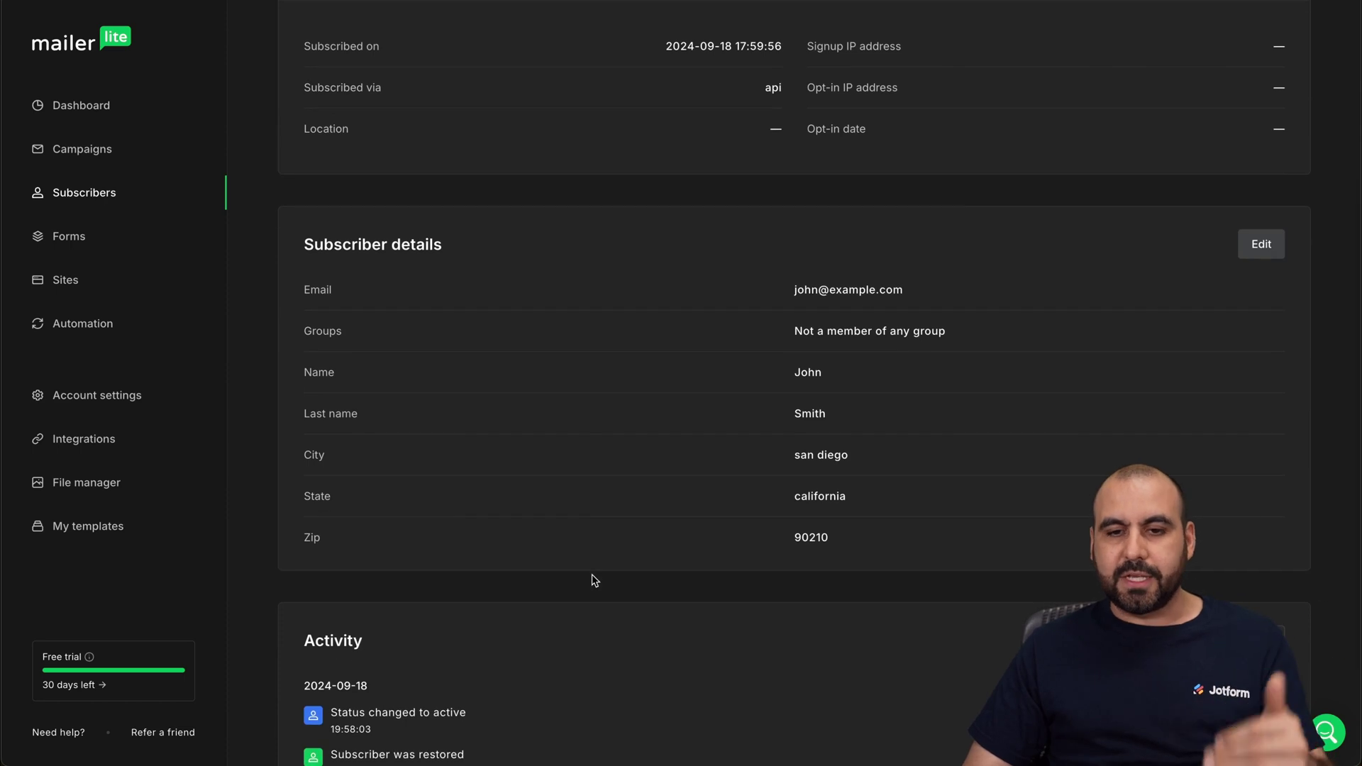
{"action": "scroll", "coordinate": [594, 580], "scroll_direction": "up", "scroll_amount": 5}
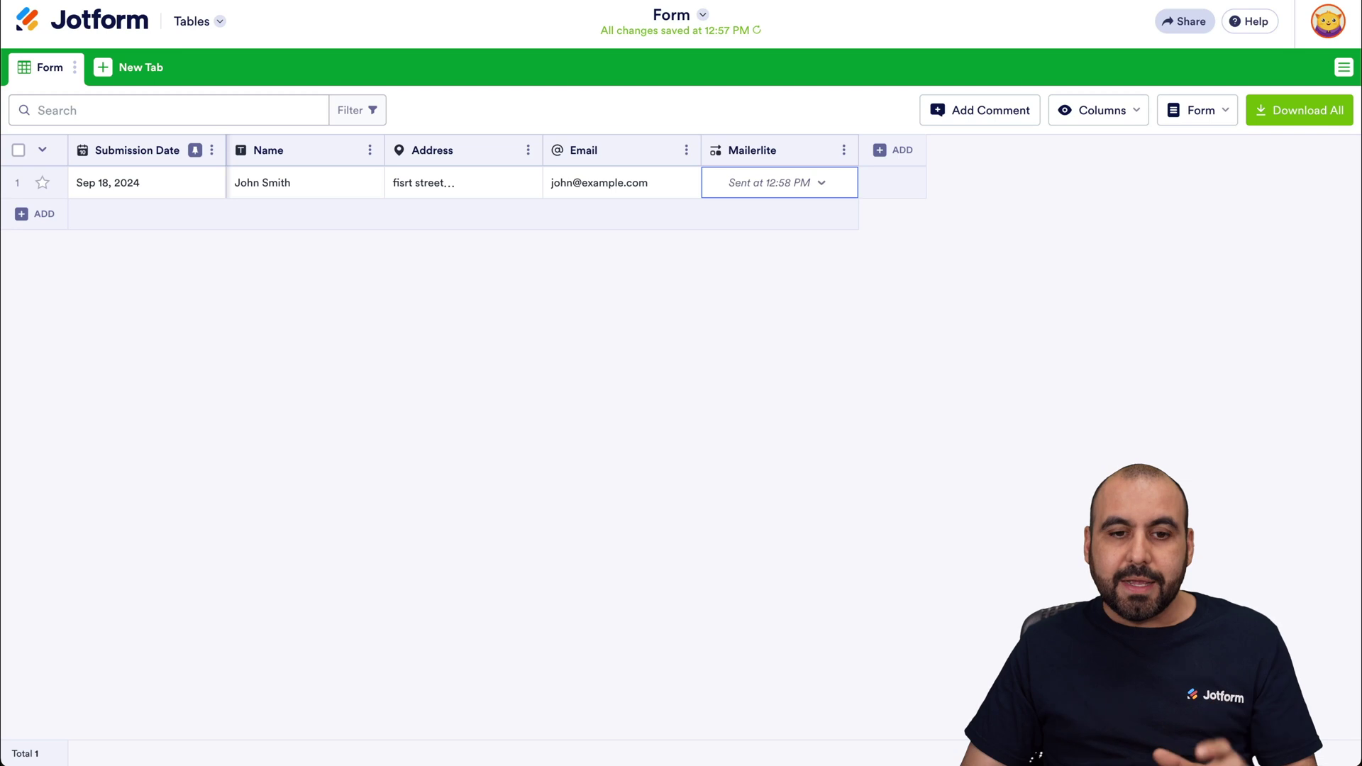
Add four blank rows to the Jotform table, bringing it to 5 rows, each with a Send Data button
{"action": "left_click", "coordinate": [64, 222]}
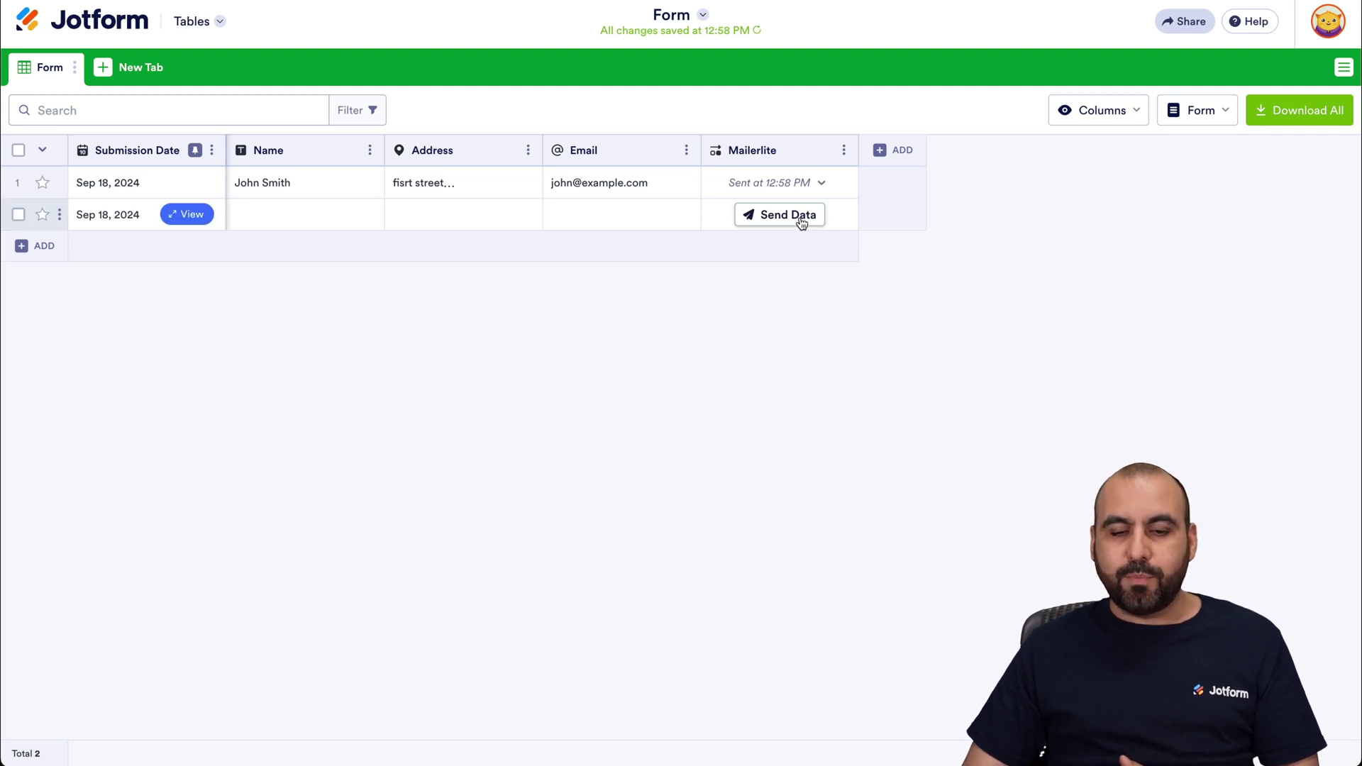
{"action": "left_click", "coordinate": [39, 246]}
{"action": "left_click", "coordinate": [41, 278]}
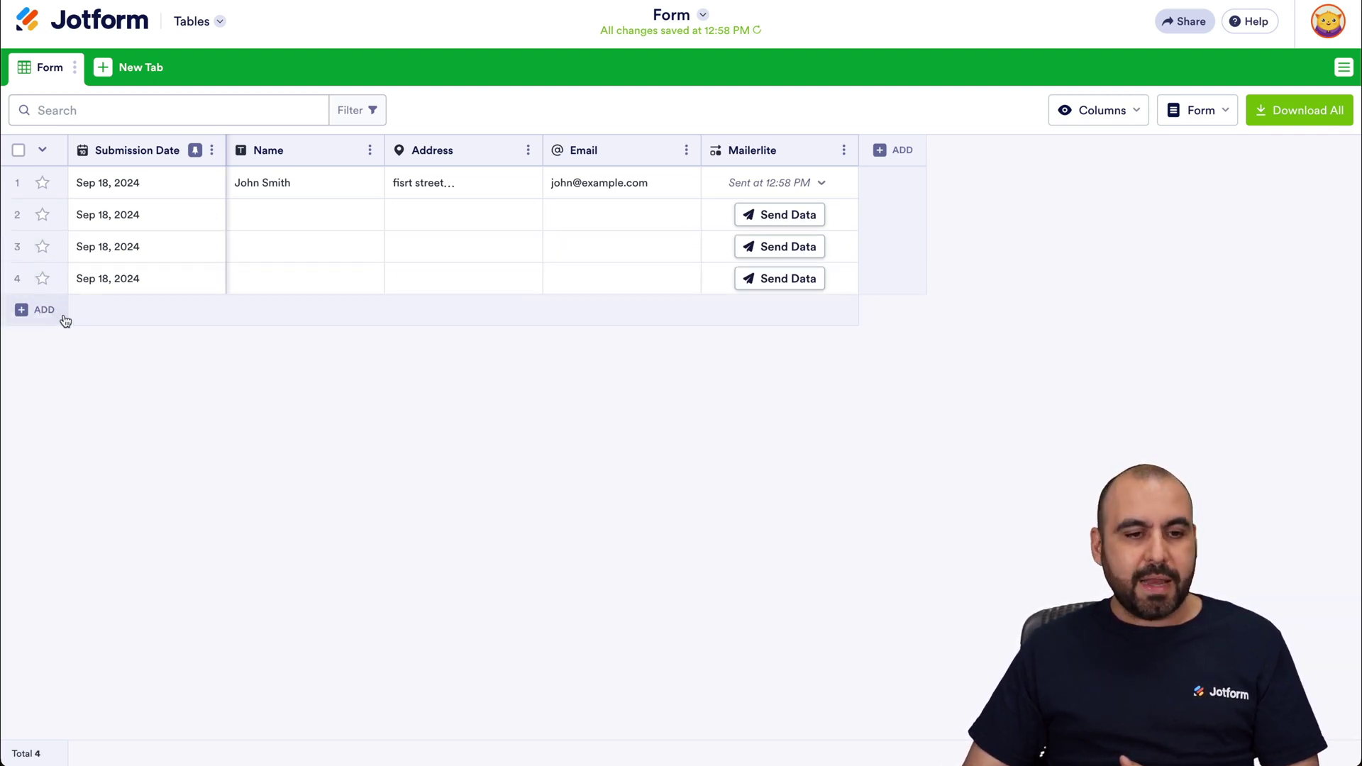
{"action": "left_click", "coordinate": [60, 316]}
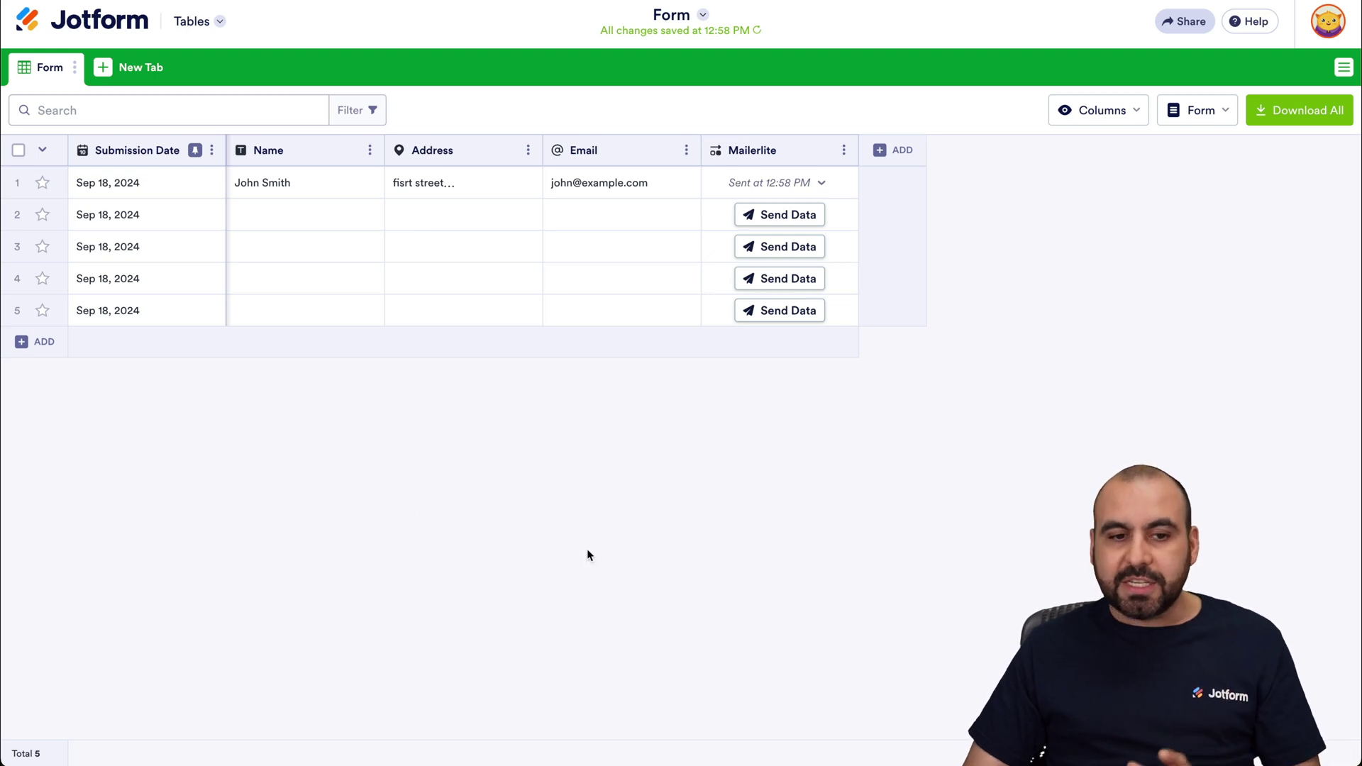